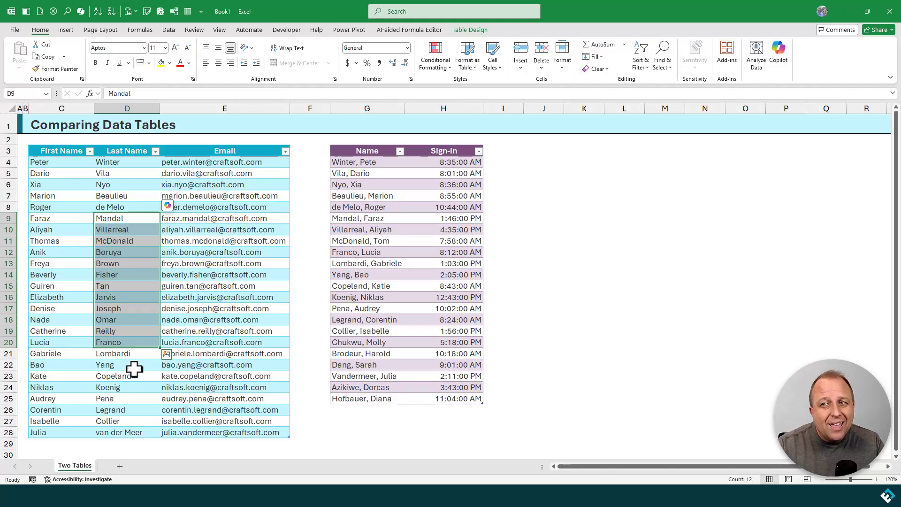
{"action": "left_click_drag", "start_coordinate": [365, 218], "coordinate": [376, 335]}
{"action": "left_click_drag", "start_coordinate": [104, 207], "coordinate": [105, 316]}
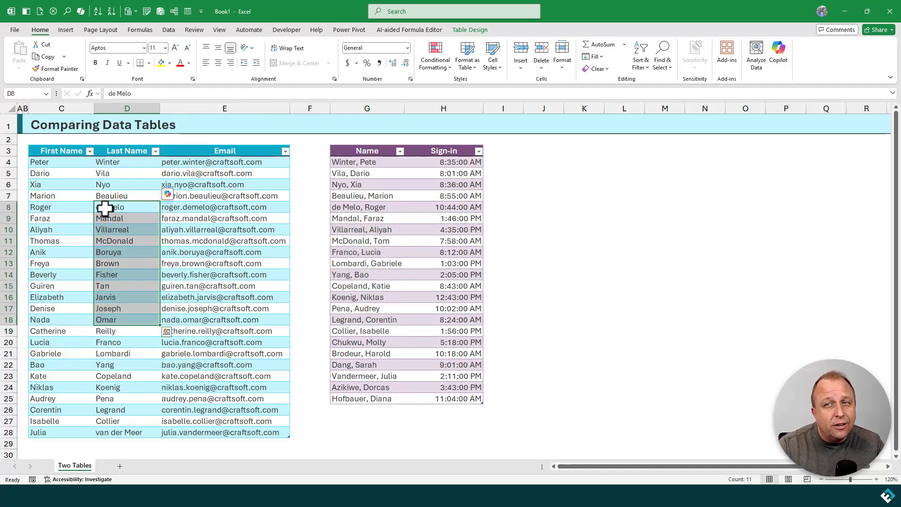
{"action": "left_click_drag", "start_coordinate": [81, 196], "coordinate": [81, 364]}
{"action": "left_click_drag", "start_coordinate": [384, 196], "coordinate": [376, 319]}
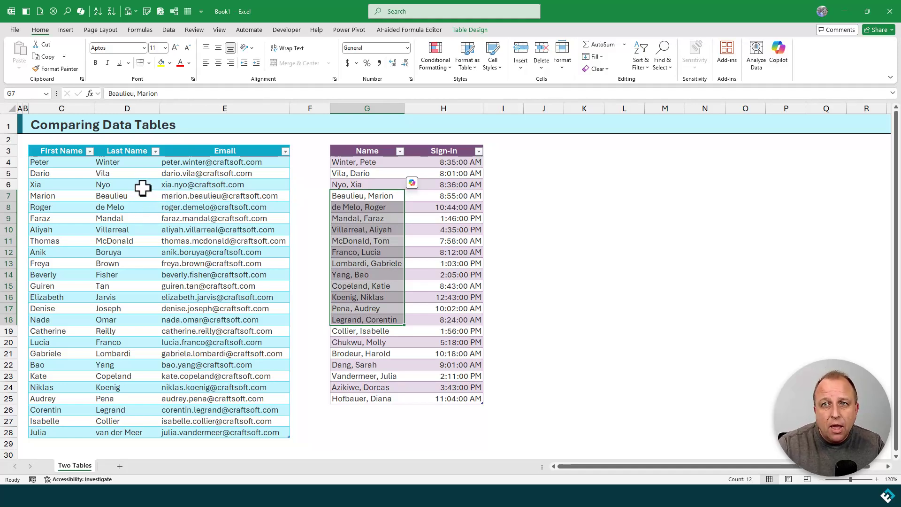
Bring the table with first name, last name and email into Power Query and load it as a connection-only query.
{"action": "left_click", "coordinate": [119, 184]}
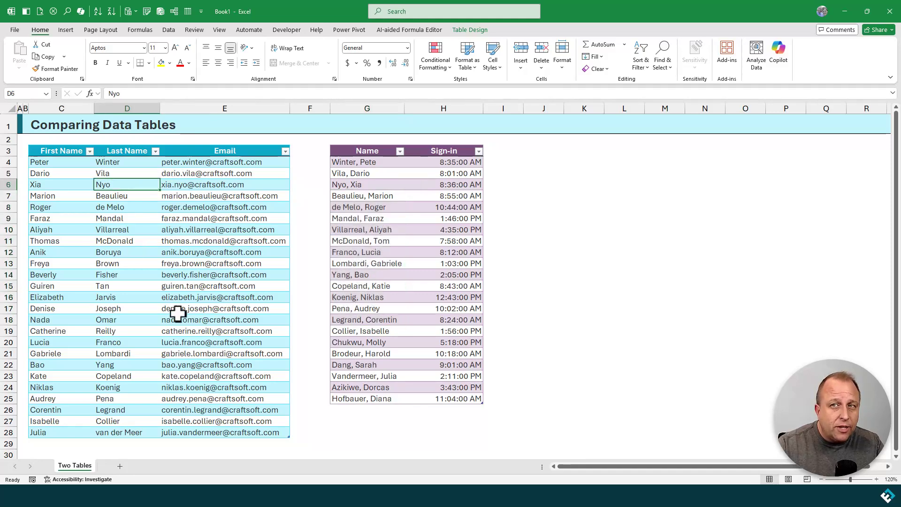
{"action": "left_click", "coordinate": [179, 30]}
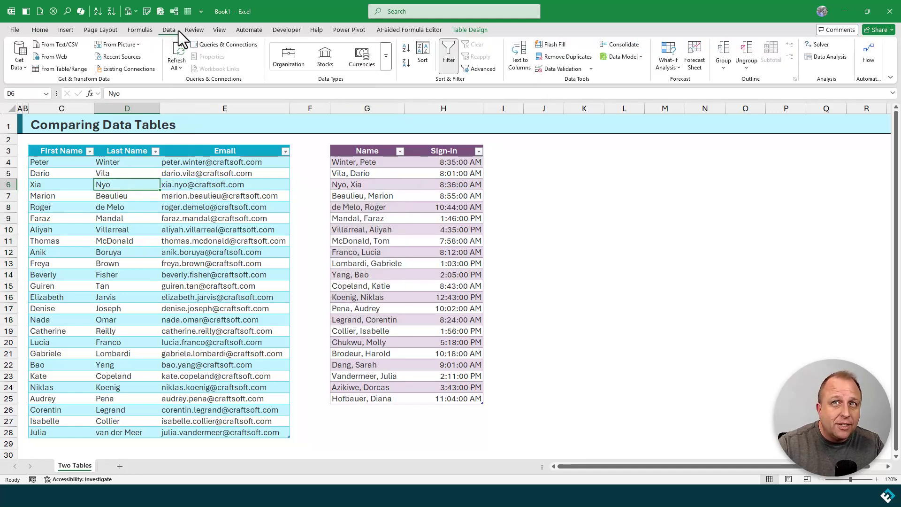
{"action": "left_click", "coordinate": [68, 73]}
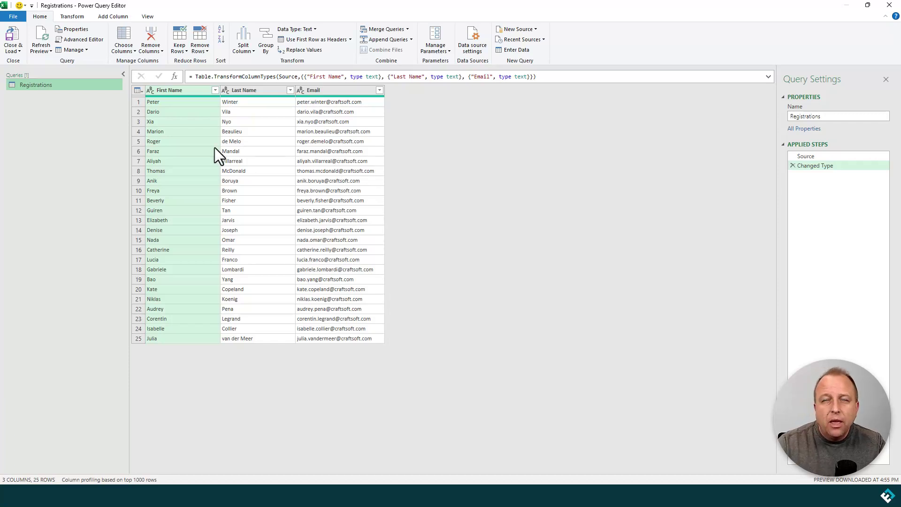
{"action": "left_click", "coordinate": [21, 52]}
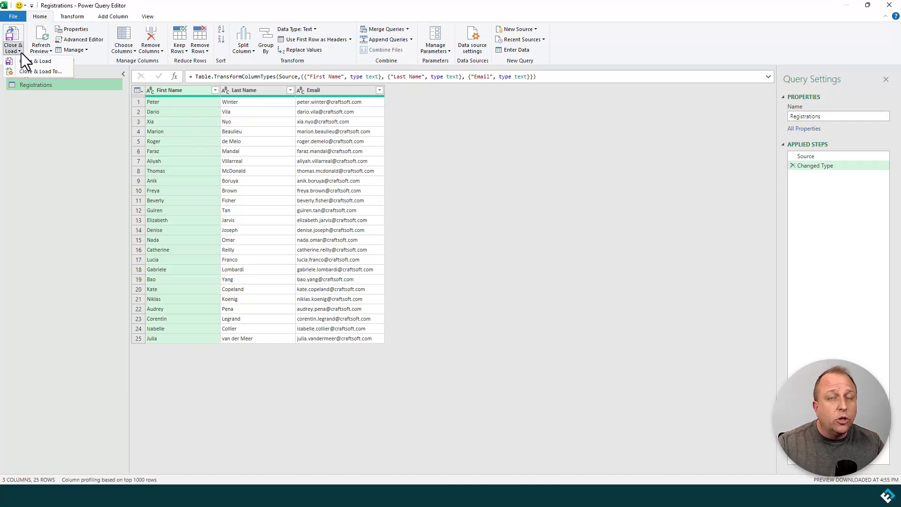
{"action": "left_click", "coordinate": [54, 72]}
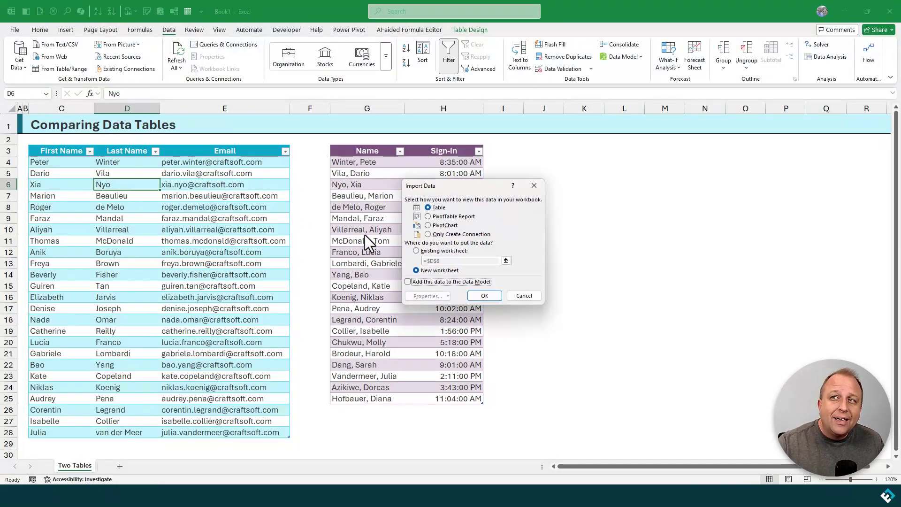
{"action": "left_click", "coordinate": [463, 233]}
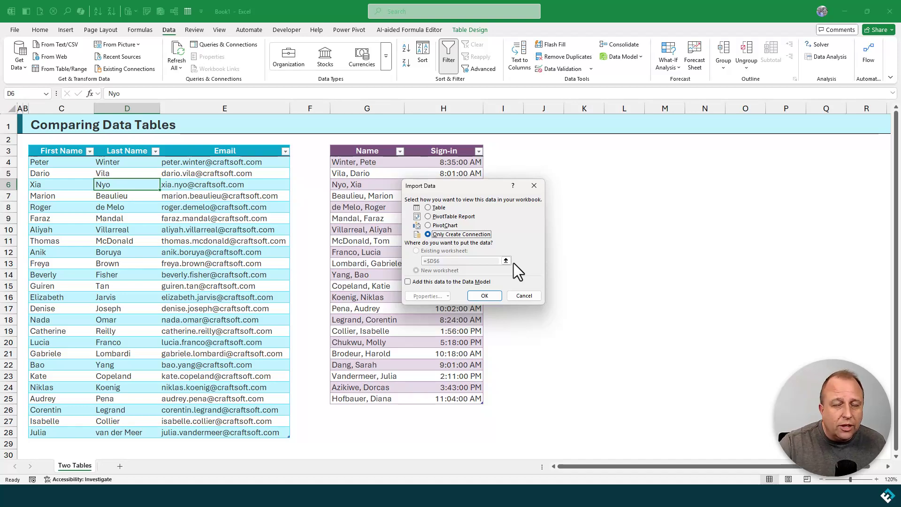
{"action": "left_click", "coordinate": [485, 295]}
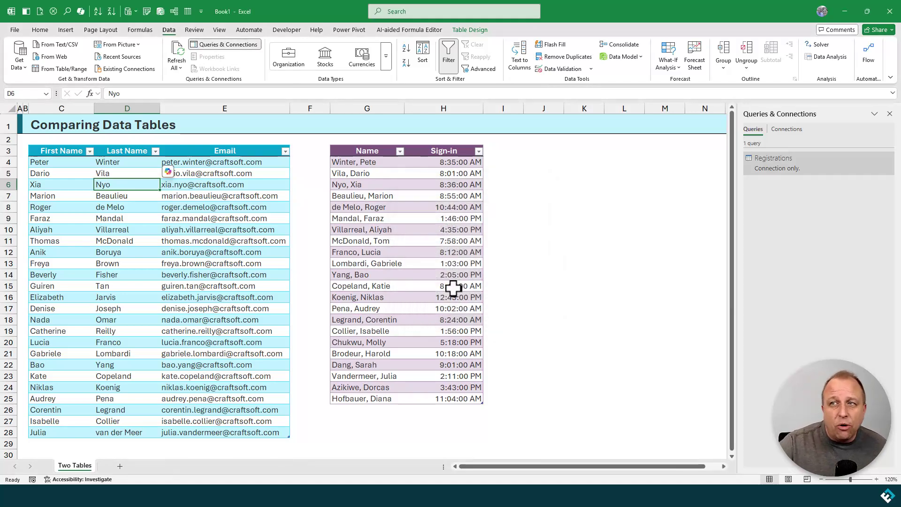
Bring the table with names and sign-in times into Power Query and load it as a connection-only query.
{"action": "left_click", "coordinate": [379, 173]}
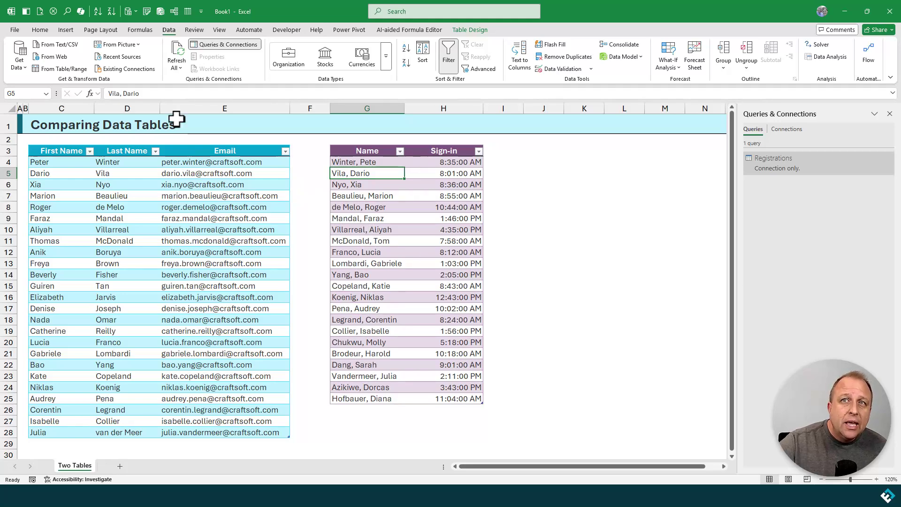
{"action": "left_click", "coordinate": [61, 69]}
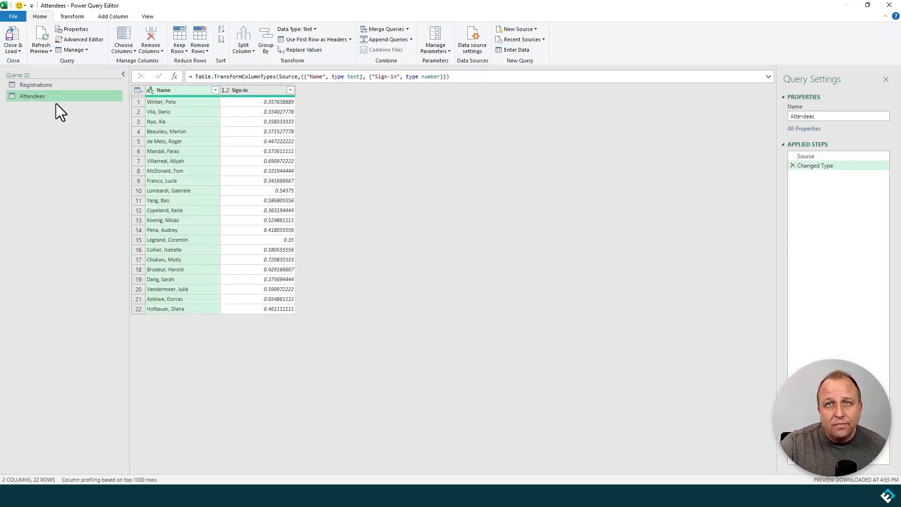
{"action": "left_click", "coordinate": [15, 53]}
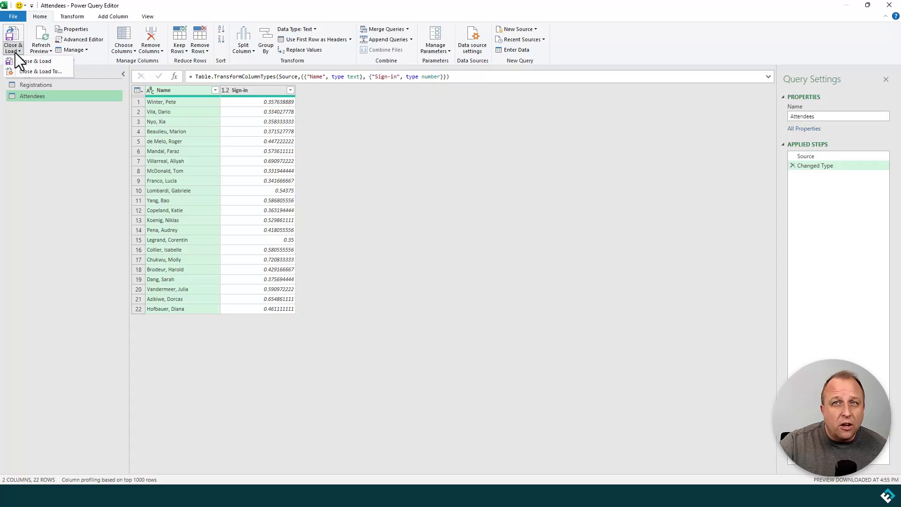
{"action": "left_click", "coordinate": [43, 72]}
{"action": "left_click", "coordinate": [450, 234]}
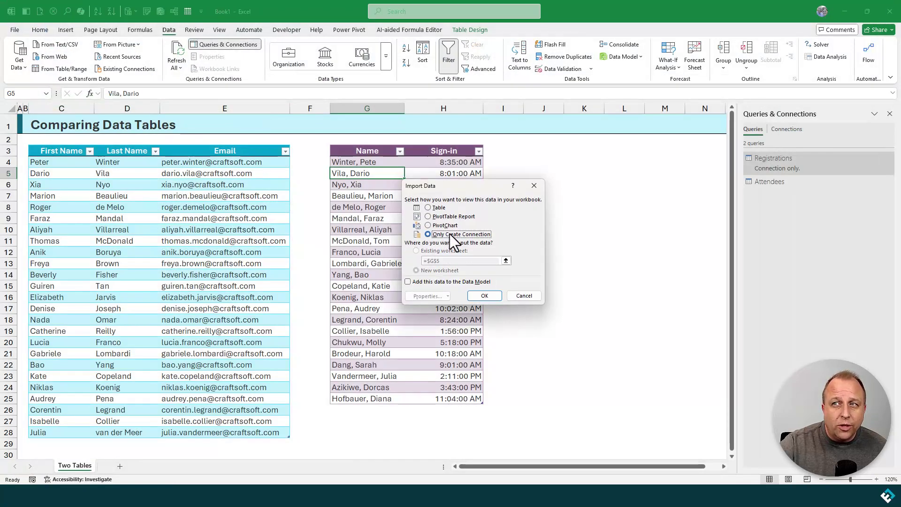
{"action": "left_click", "coordinate": [490, 298]}
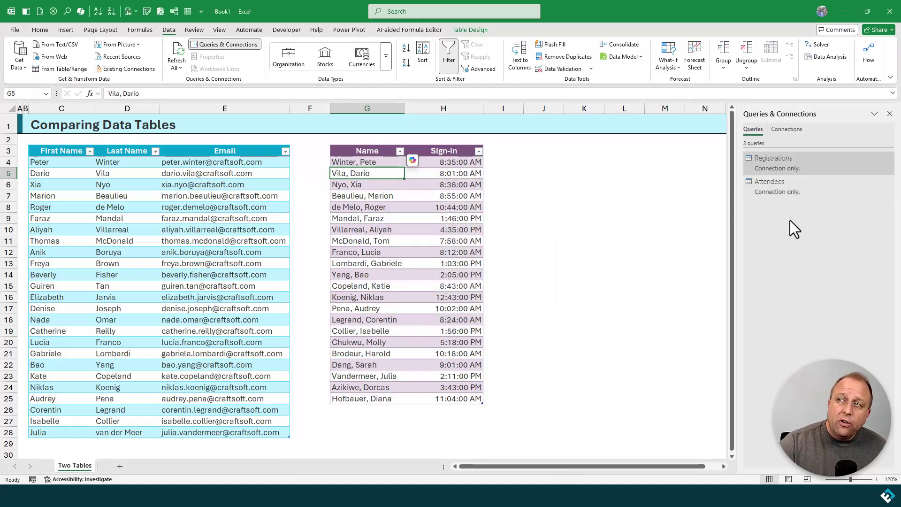
Open the Registrations query in the Power Query Editor and compare its name columns with the Attendees query.
{"action": "mouse_move", "coordinate": [784, 181]}
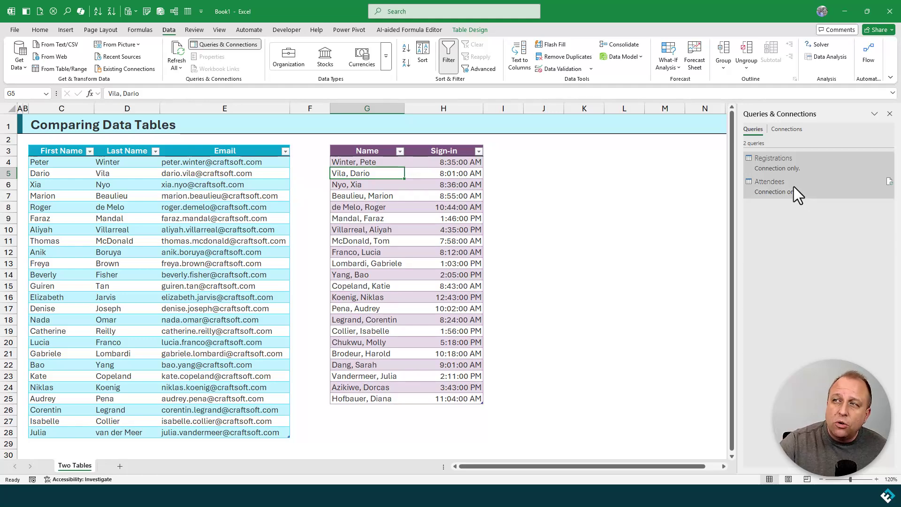
{"action": "left_click", "coordinate": [789, 161]}
{"action": "double_click", "coordinate": [788, 160]}
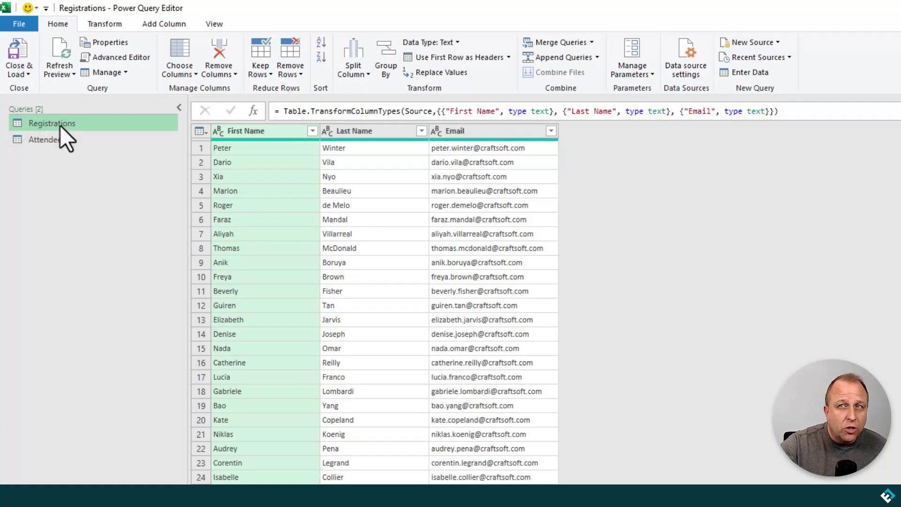
{"action": "mouse_move", "coordinate": [356, 138]}
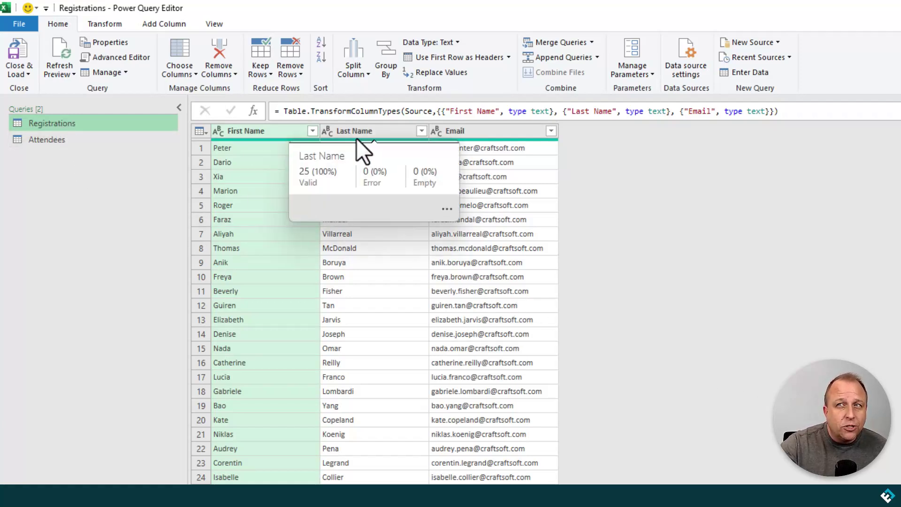
{"action": "left_click", "coordinate": [55, 138]}
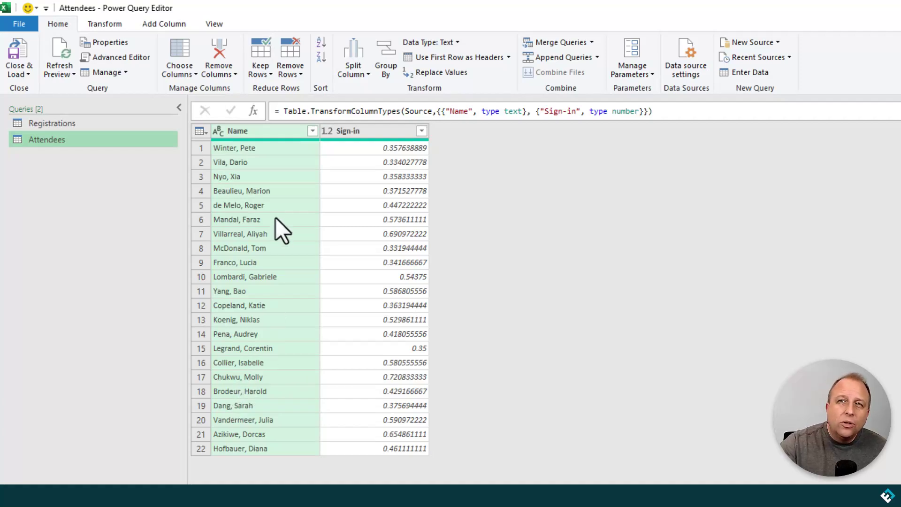
{"action": "left_click", "coordinate": [72, 125]}
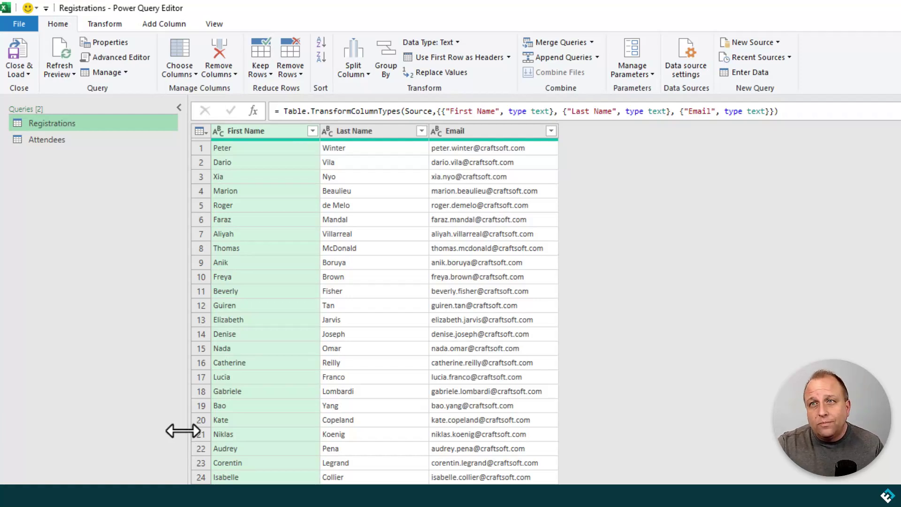
Set up a new merged column in Registrations from Last Name followed by First Name, with a comma and space as custom separator.
{"action": "left_click", "coordinate": [368, 134]}
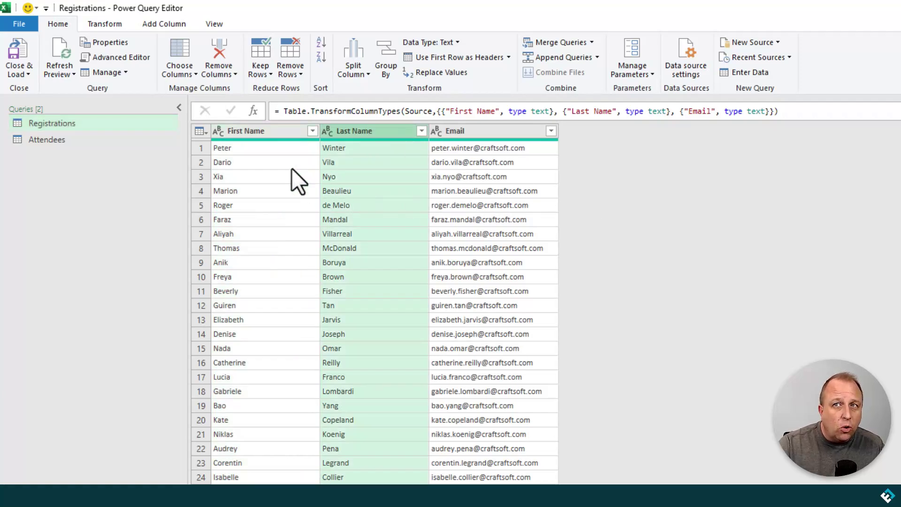
{"action": "left_click", "coordinate": [260, 129], "text": "ctrl"}
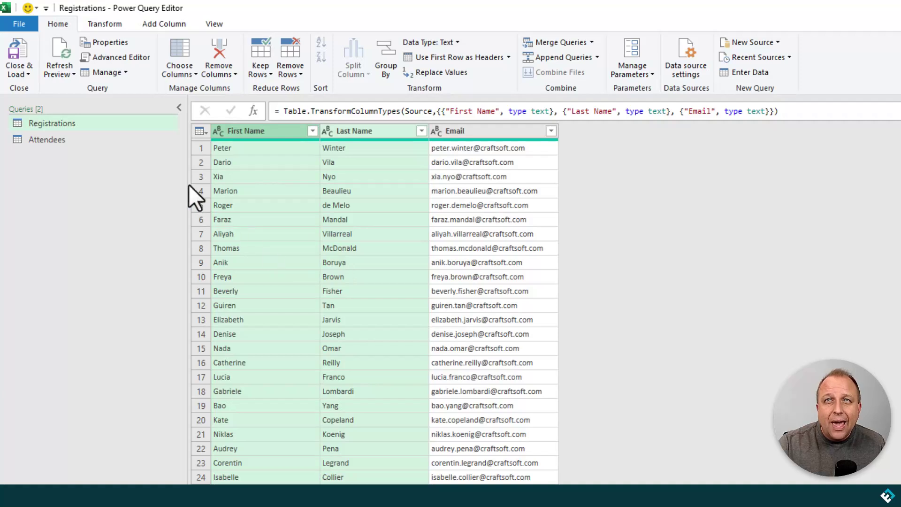
{"action": "left_click", "coordinate": [159, 23]}
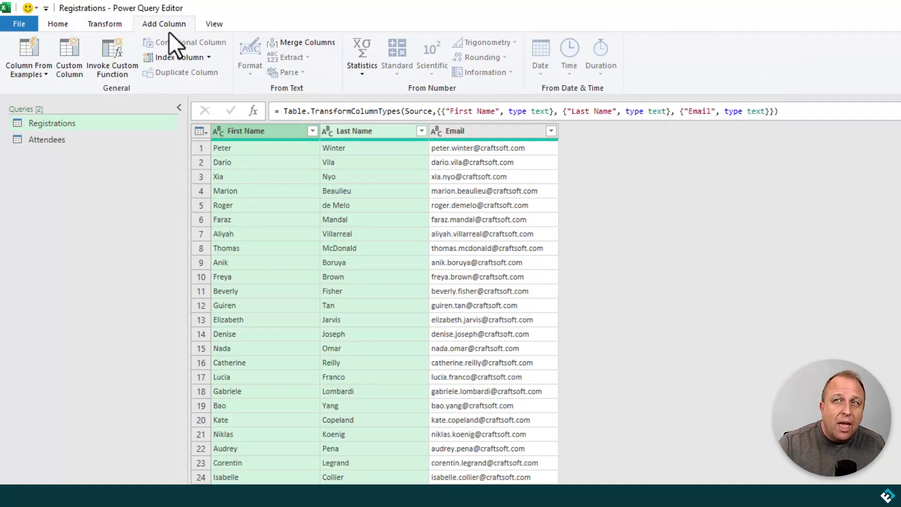
{"action": "left_click", "coordinate": [326, 37]}
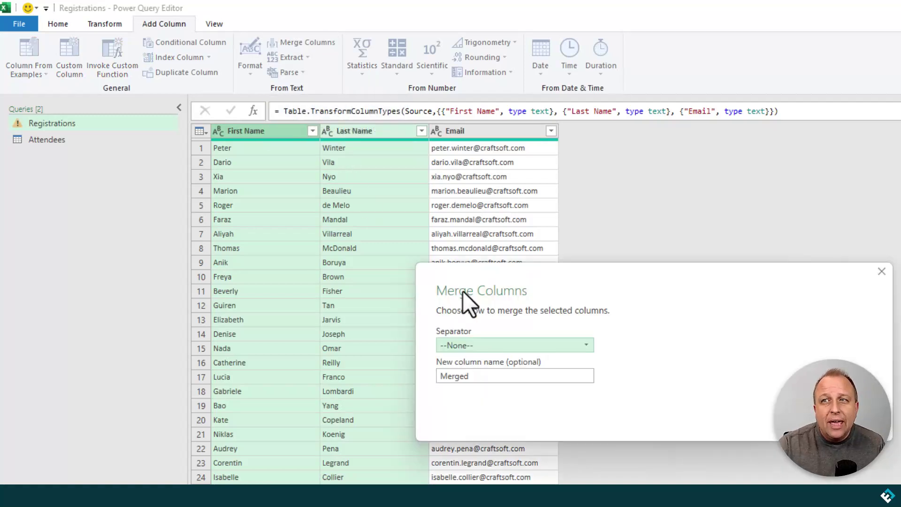
{"action": "left_click", "coordinate": [588, 347]}
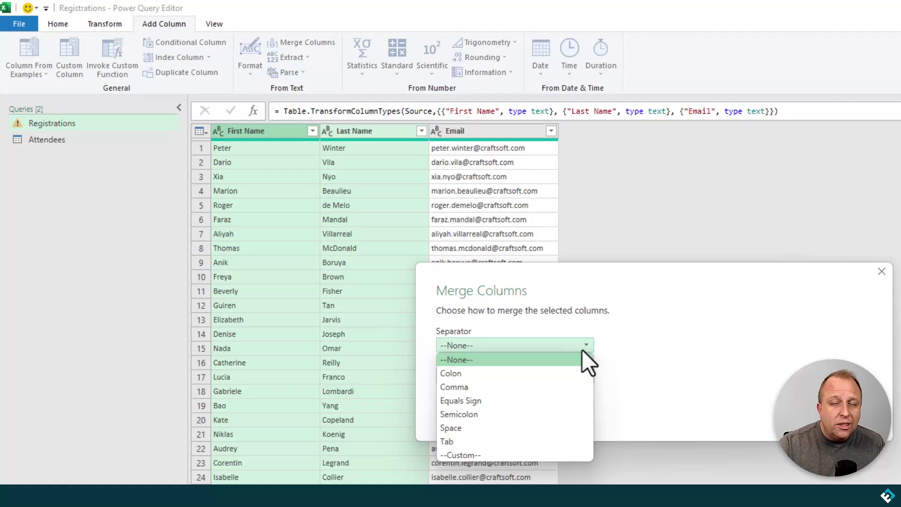
{"action": "left_click", "coordinate": [477, 455]}
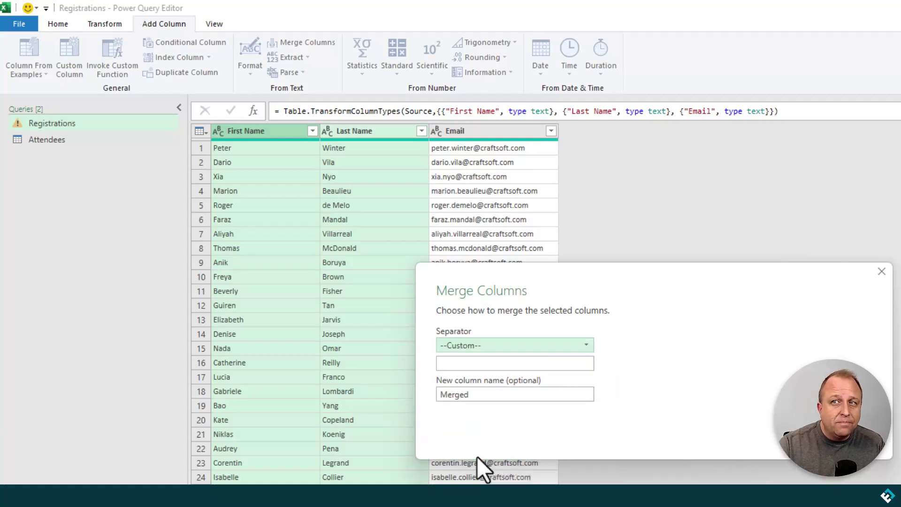
{"action": "left_click", "coordinate": [519, 364]}
{"action": "type", "text": ","}
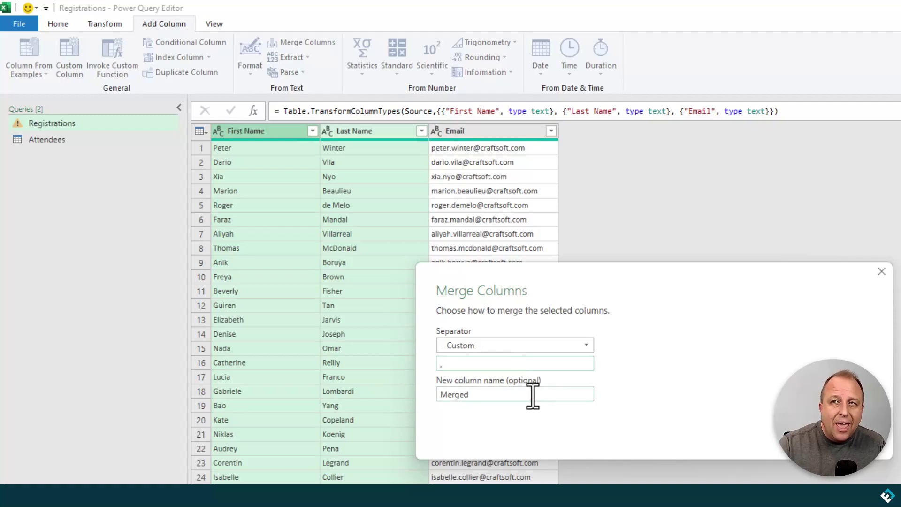
Name the merged column "Employee Name" and add it to the Registrations query.
{"action": "left_click", "coordinate": [487, 394]}
{"action": "left_click_drag", "start_coordinate": [486, 393], "coordinate": [413, 386]}
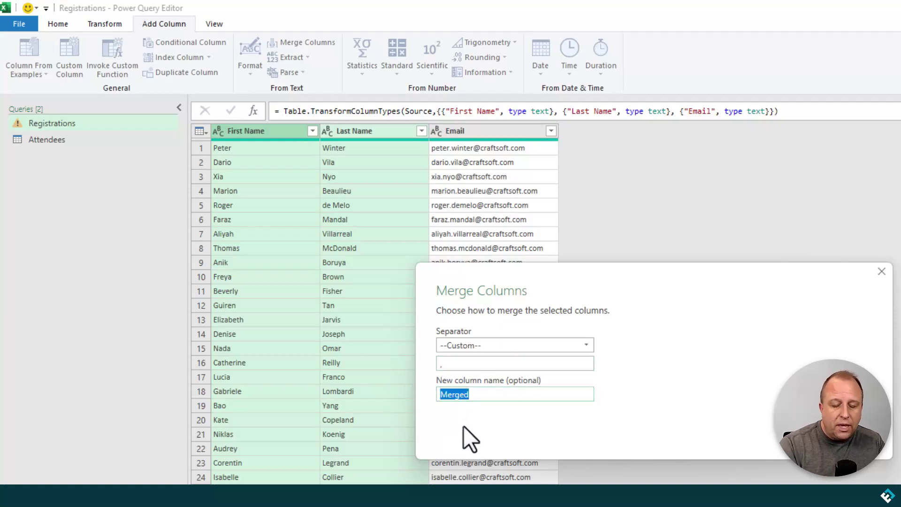
{"action": "type", "text": "Employee "}
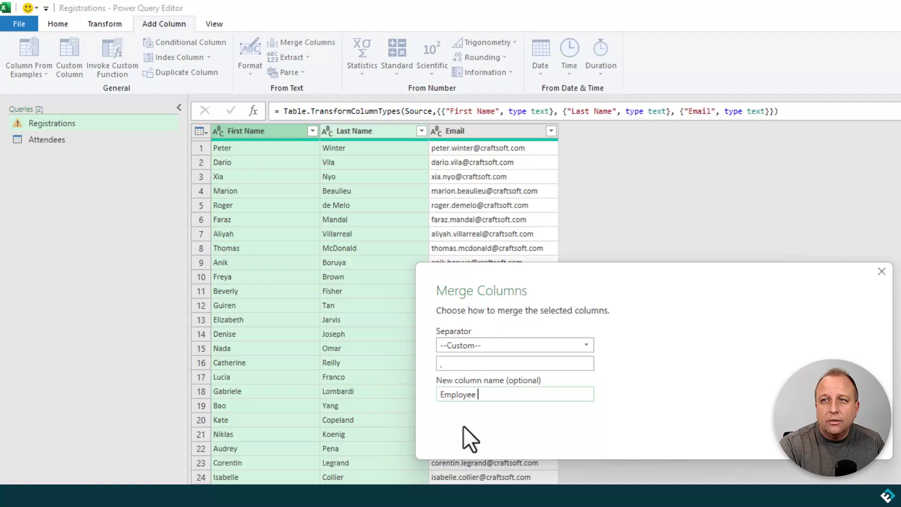
{"action": "type", "text": "Name"}
{"action": "key", "text": "Return"}
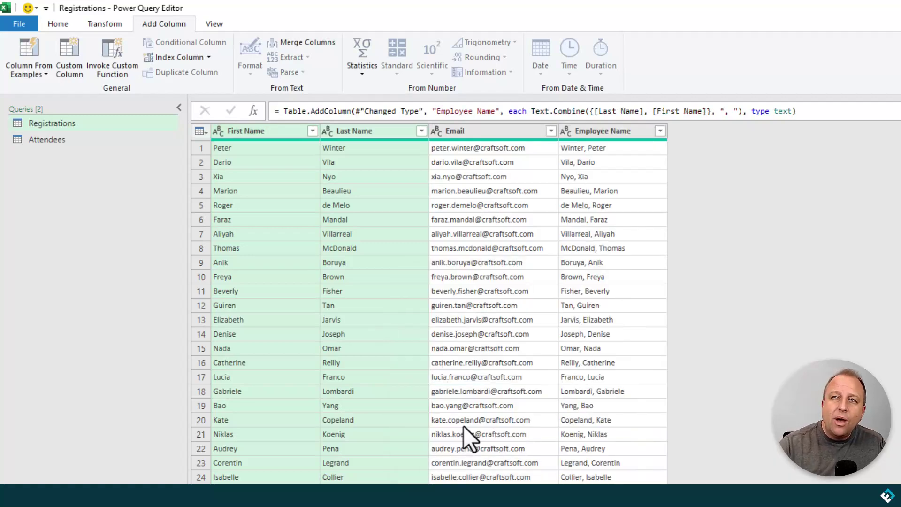
{"action": "left_click", "coordinate": [615, 136]}
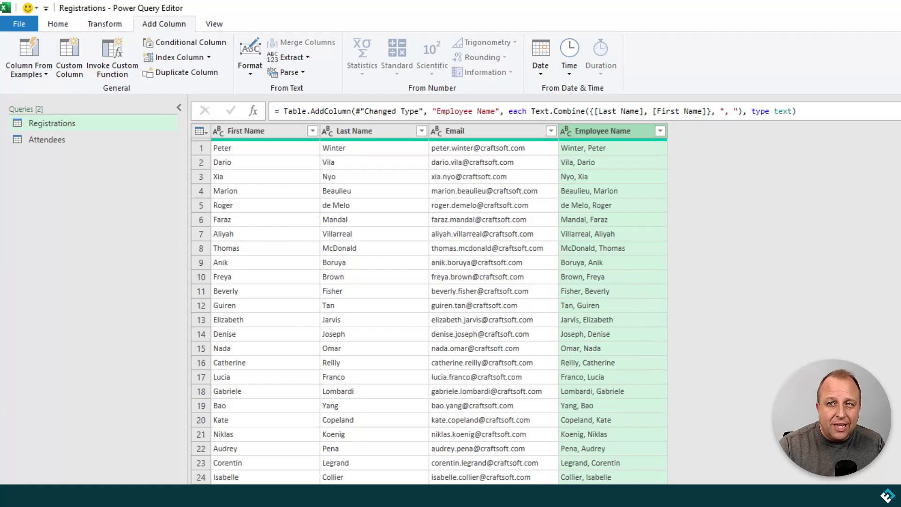
Set up a merge as a new query with Registrations as the first table and Attendees as the second.
{"action": "left_click", "coordinate": [58, 140]}
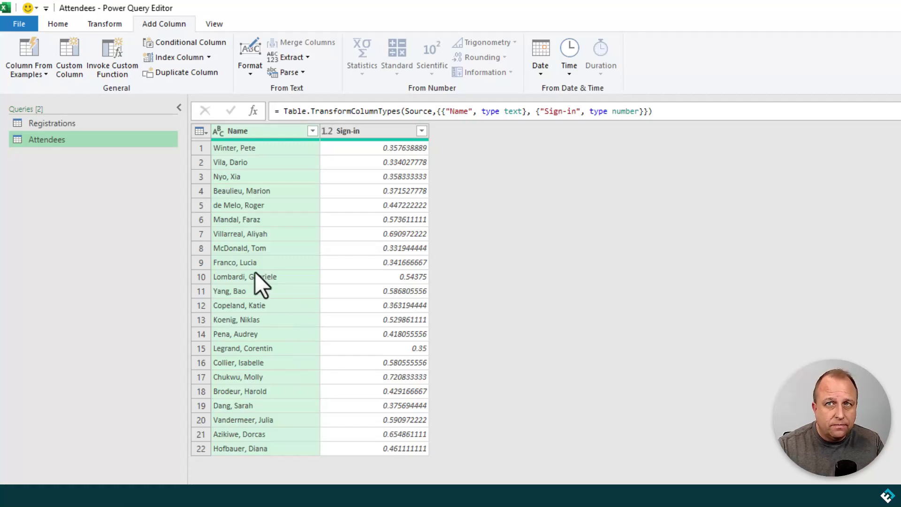
{"action": "left_click", "coordinate": [80, 121]}
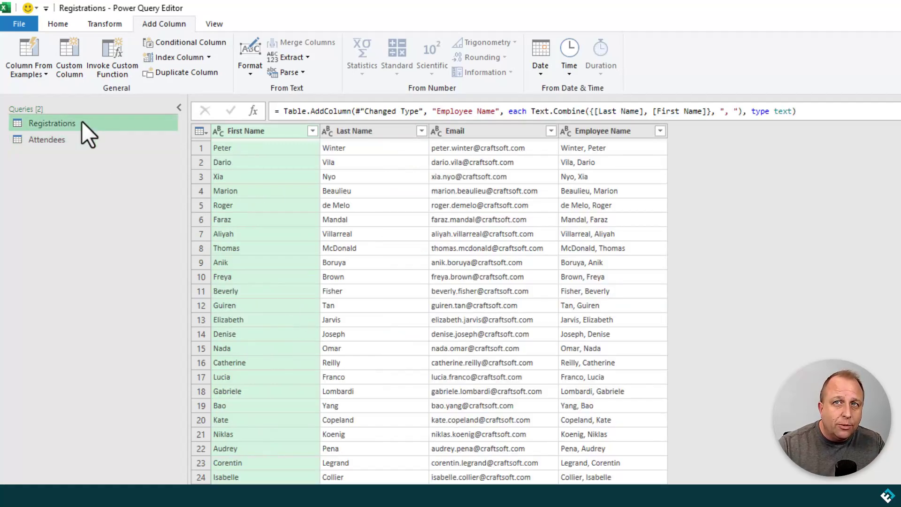
{"action": "left_click", "coordinate": [58, 24]}
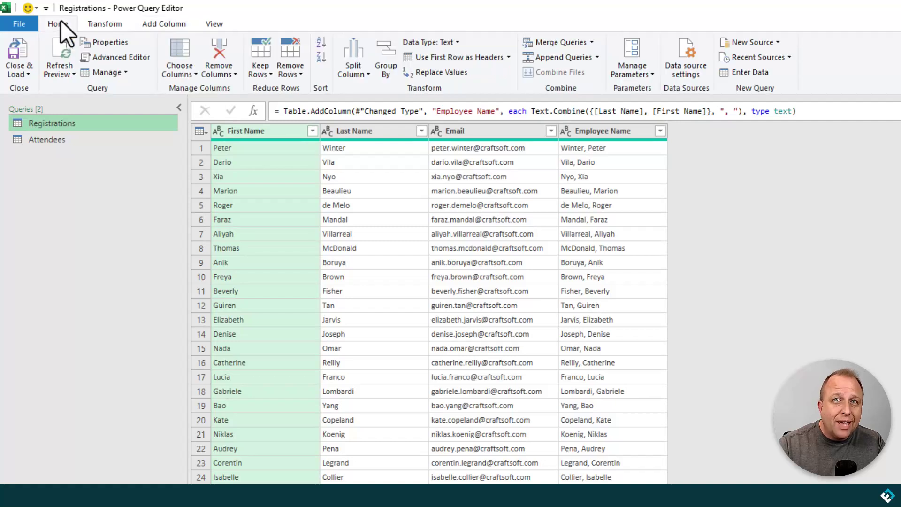
{"action": "left_click", "coordinate": [591, 42]}
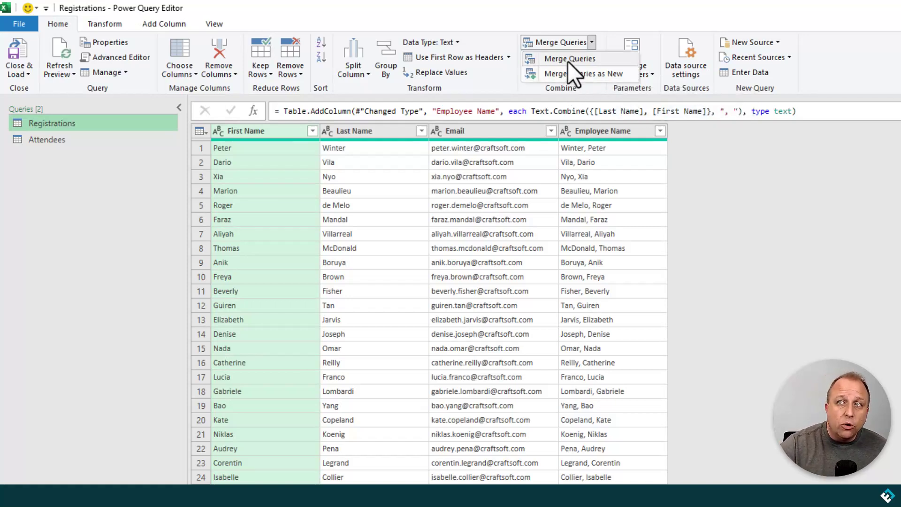
{"action": "left_click", "coordinate": [576, 73]}
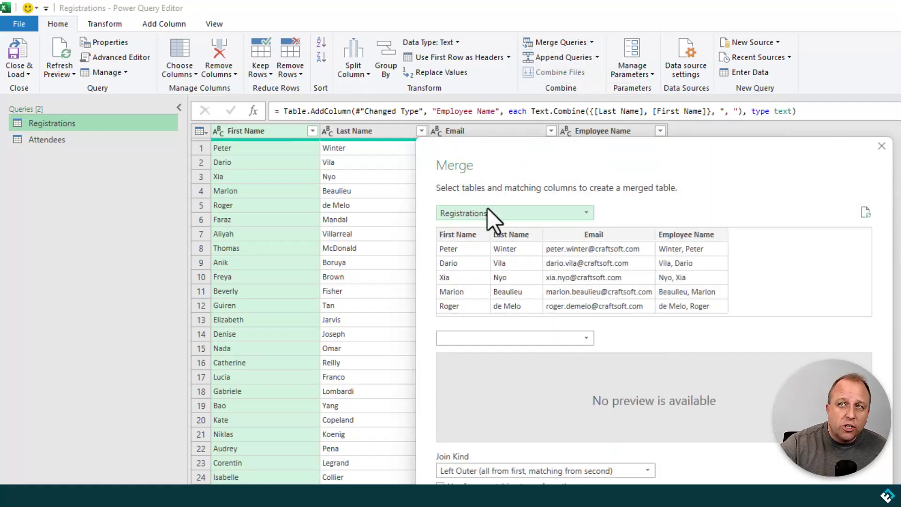
{"action": "left_click", "coordinate": [587, 338]}
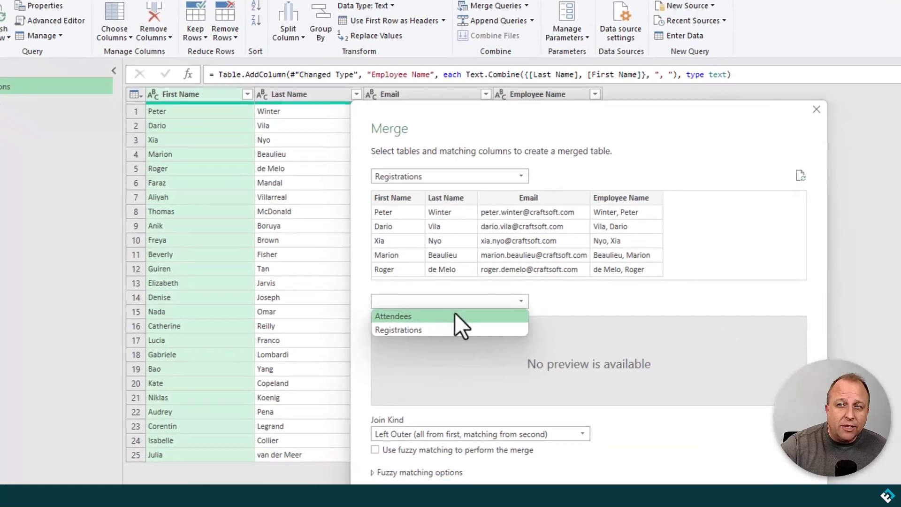
{"action": "left_click", "coordinate": [516, 353]}
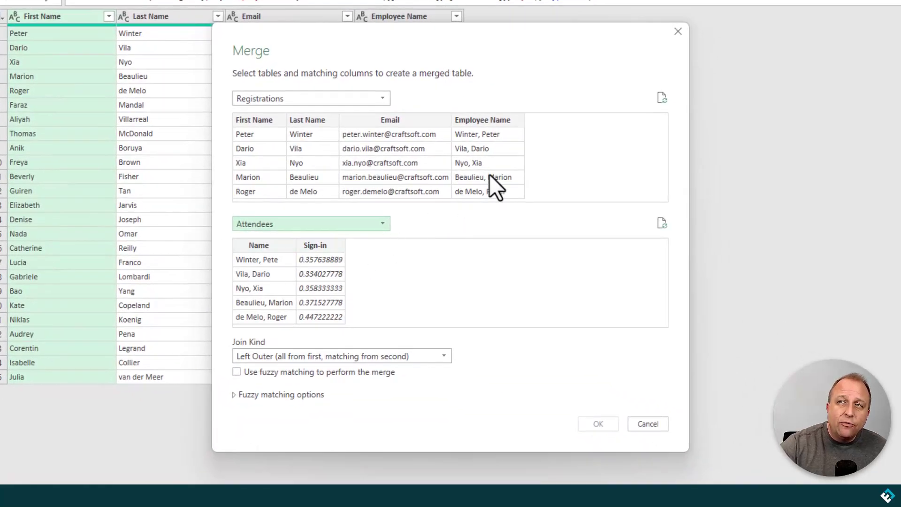
Match Employee Name with the Attendees Name column and create the merge with an Inner (only matching rows) join.
{"action": "left_click", "coordinate": [484, 118]}
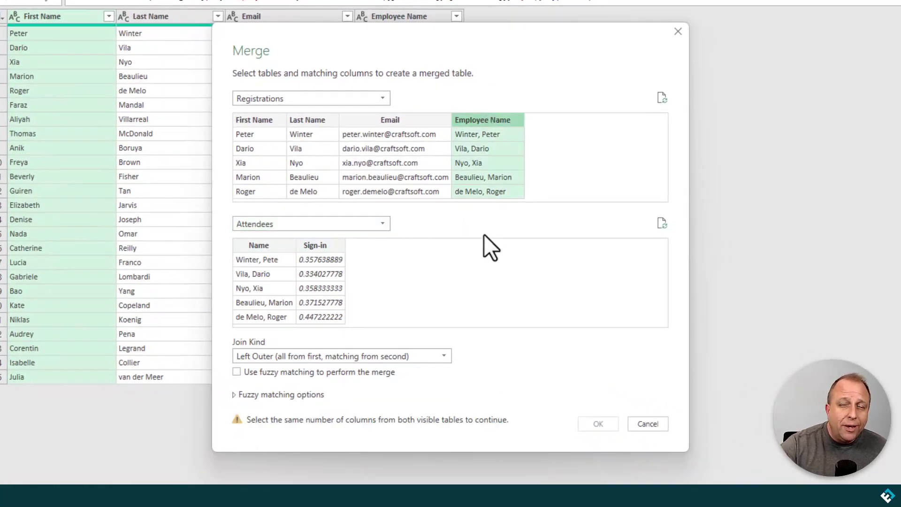
{"action": "left_click", "coordinate": [260, 244]}
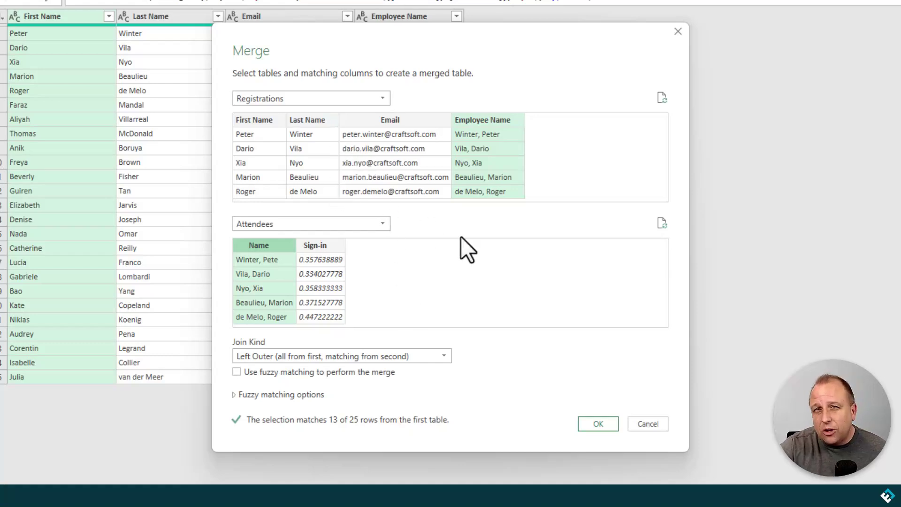
{"action": "left_click", "coordinate": [443, 356]}
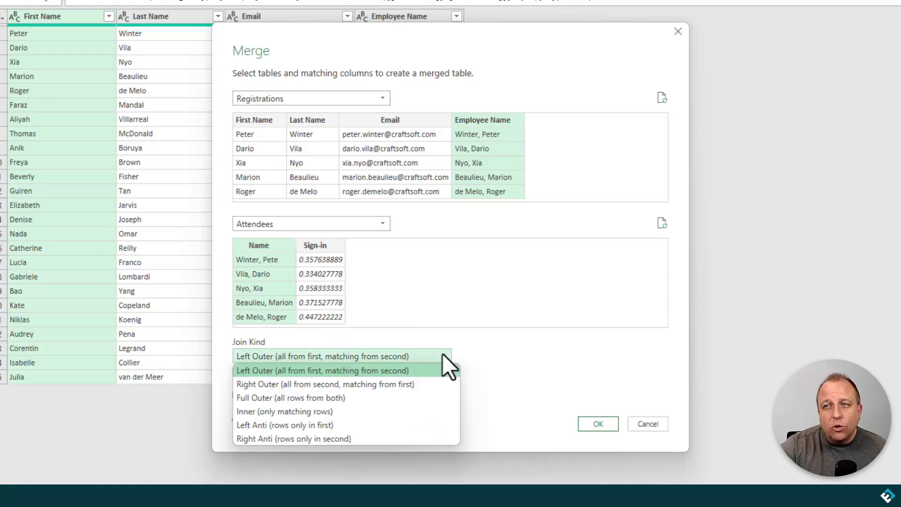
{"action": "left_click", "coordinate": [339, 408]}
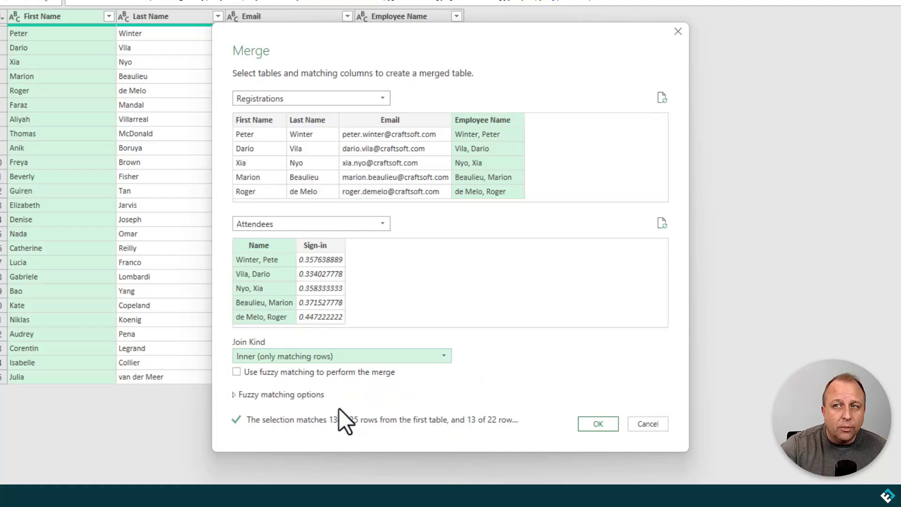
{"action": "left_click", "coordinate": [590, 428]}
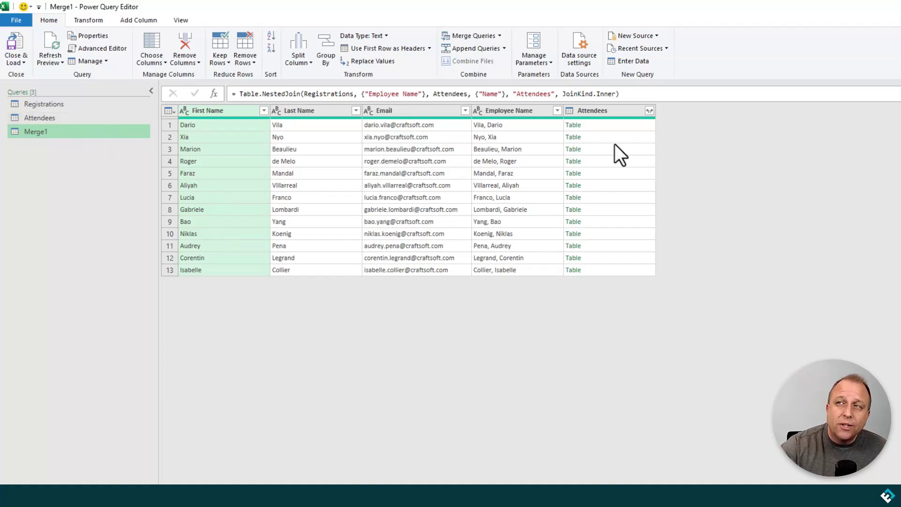
Expand the Attendees column into Name and Sign-in with the original column name as prefix, and compare the names with Employee Name.
{"action": "left_click", "coordinate": [650, 112]}
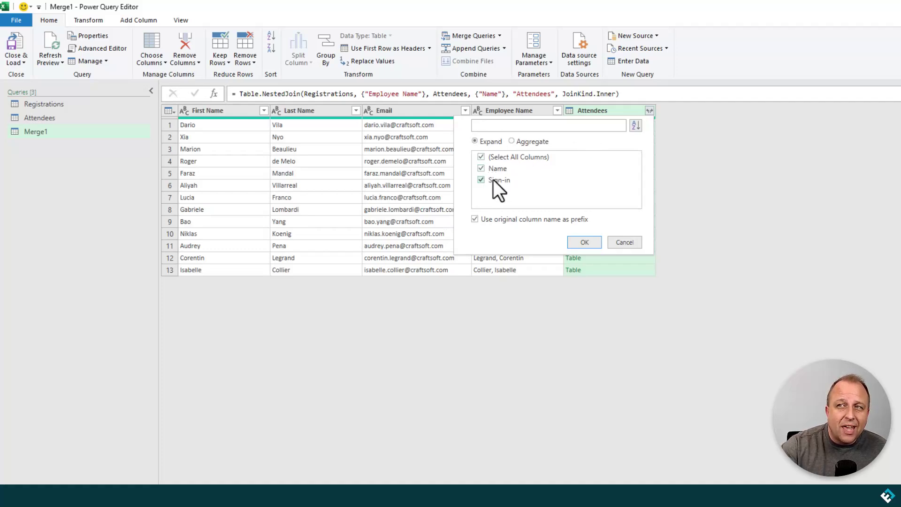
{"action": "left_click", "coordinate": [585, 242]}
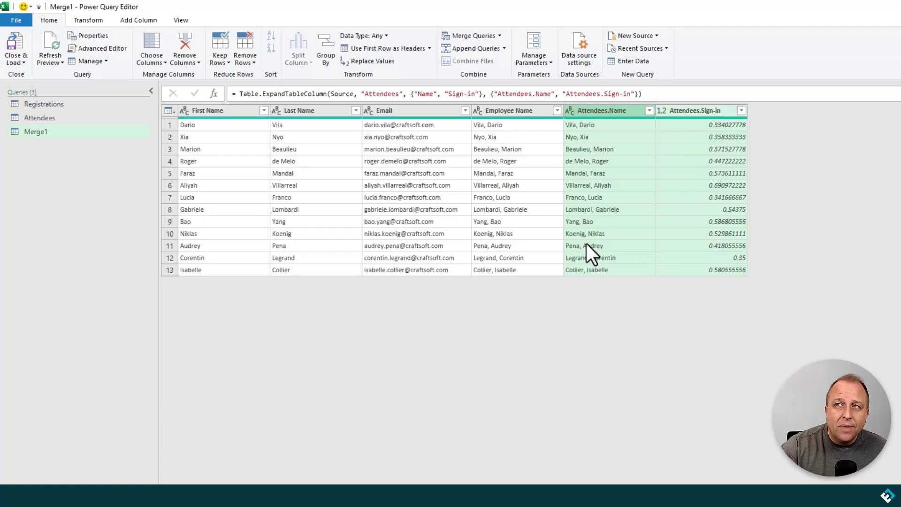
{"action": "left_click", "coordinate": [511, 126]}
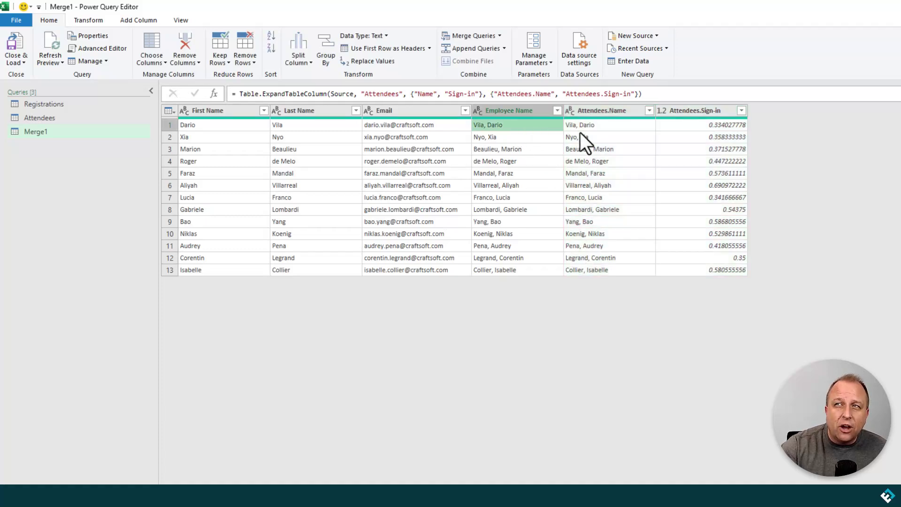
{"action": "left_click", "coordinate": [582, 137]}
{"action": "left_click", "coordinate": [580, 151]}
{"action": "left_click", "coordinate": [552, 150]}
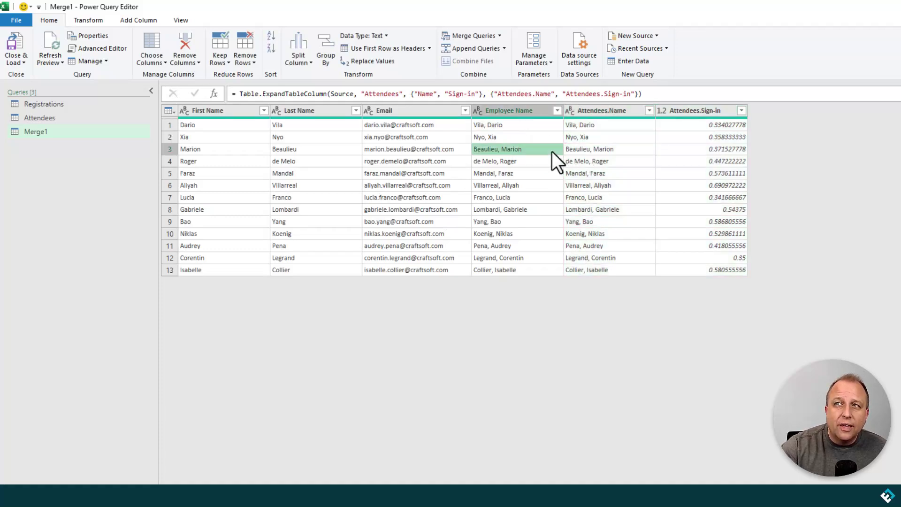
{"action": "left_click", "coordinate": [593, 165]}
{"action": "left_click", "coordinate": [540, 162]}
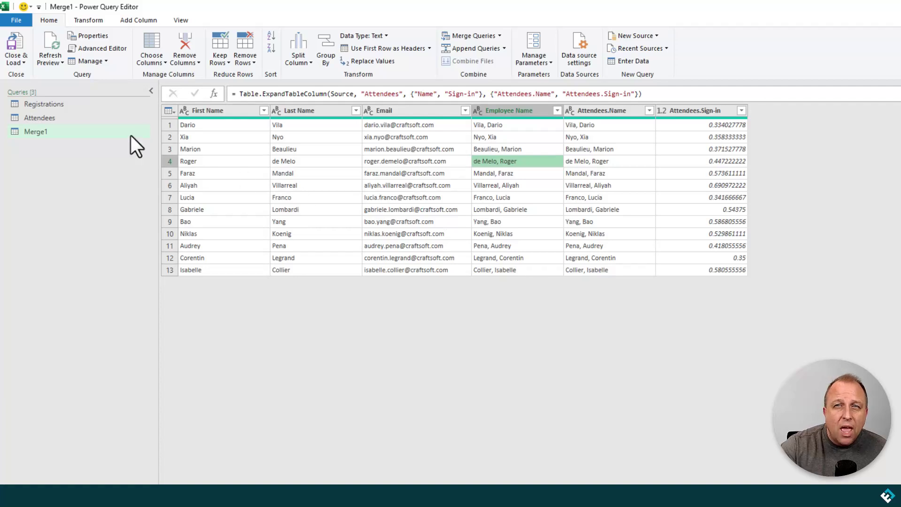
Rename the merged query as "Attending Registrants".
{"action": "double_click", "coordinate": [46, 134]}
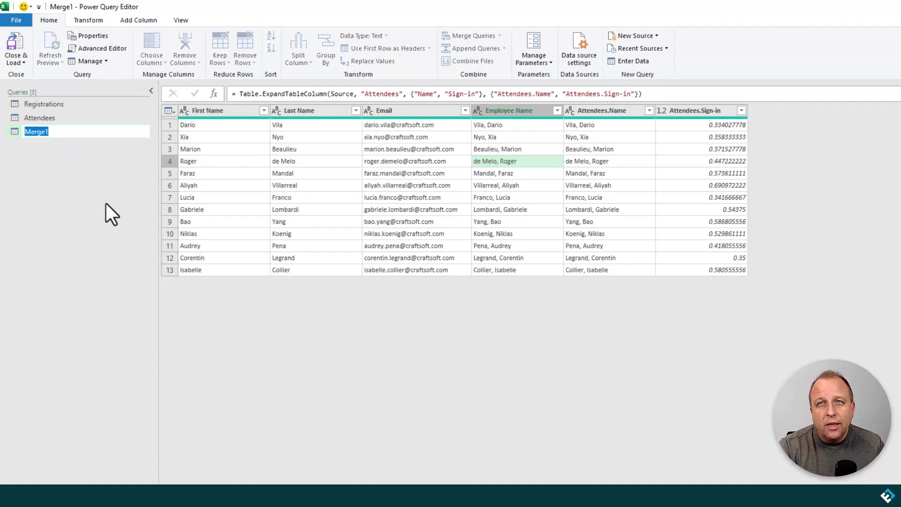
{"action": "type", "text": "Atte"}
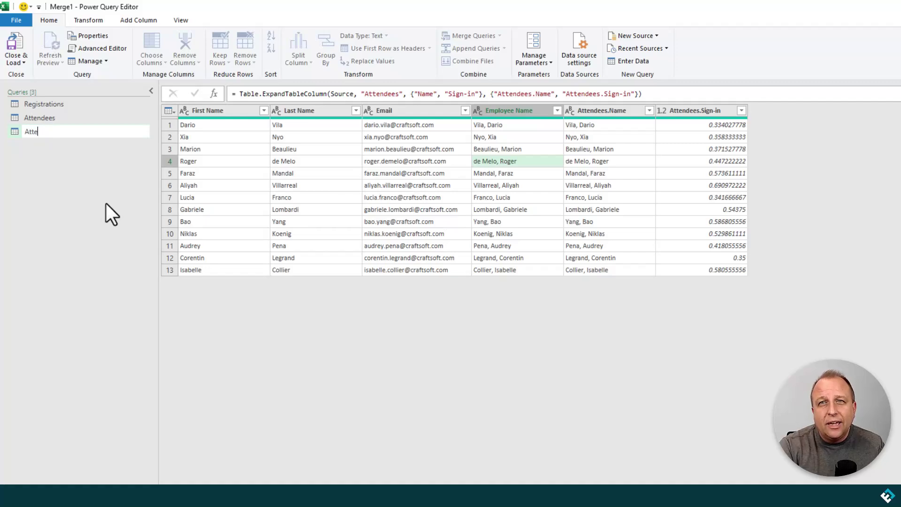
{"action": "type", "text": "nding Reg"}
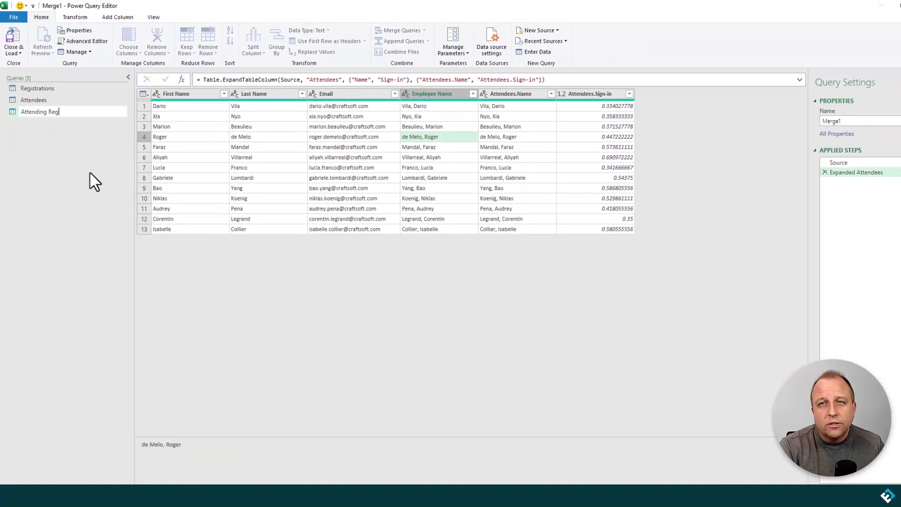
{"action": "type", "text": "istrants"}
{"action": "key", "text": "Return"}
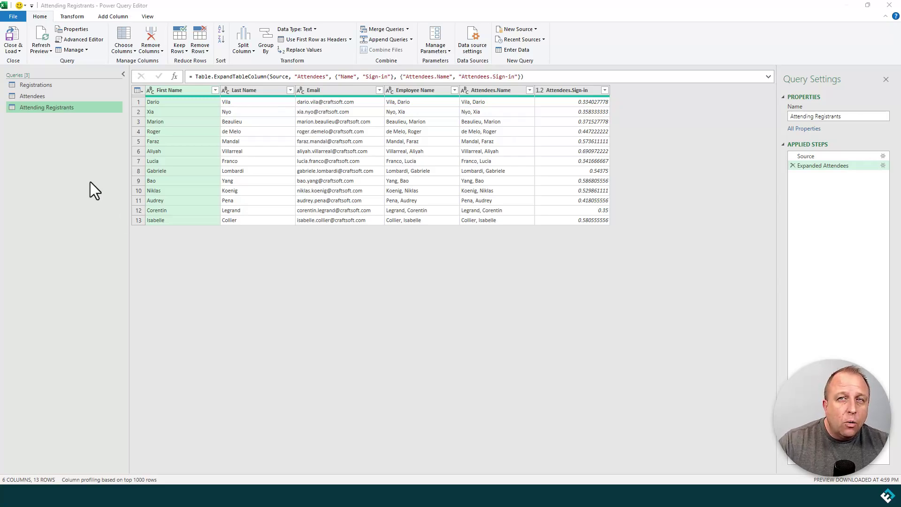
Set up another merge as a new query from Registrations, with Attendees as the second table.
{"action": "left_click", "coordinate": [52, 89]}
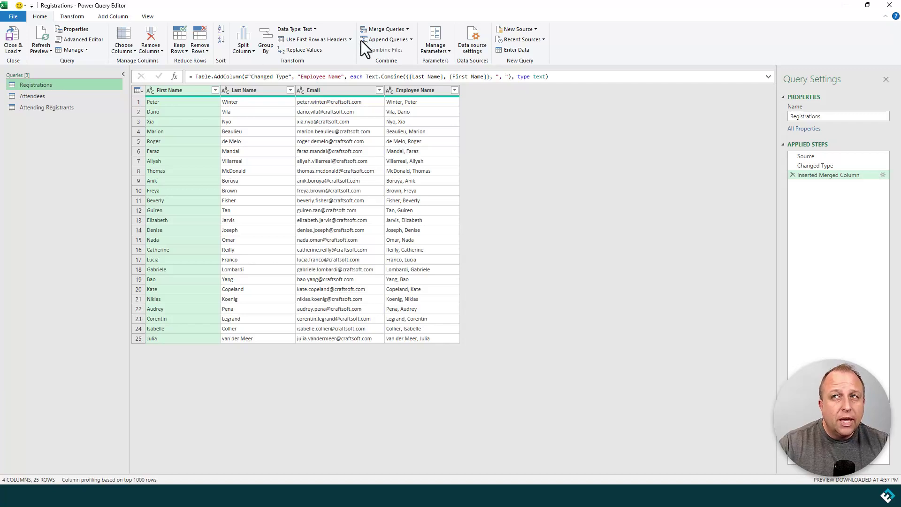
{"action": "left_click", "coordinate": [407, 32]}
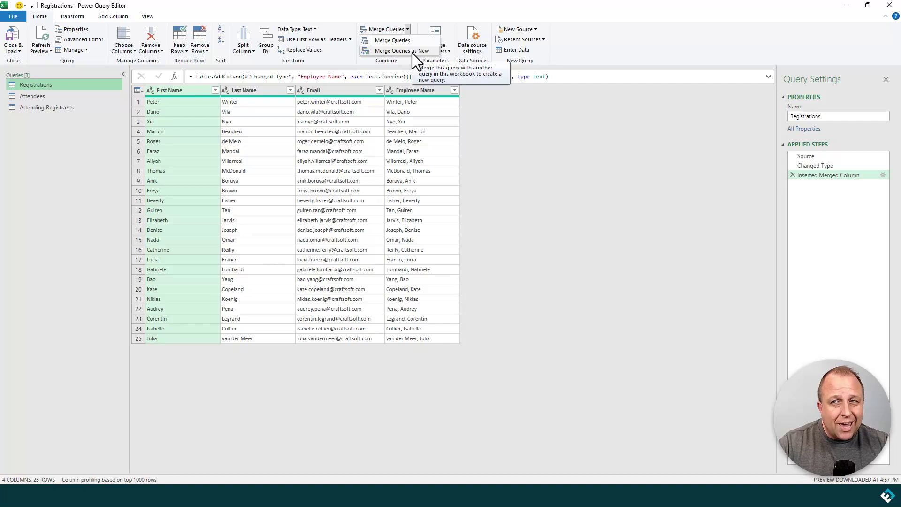
{"action": "left_click", "coordinate": [413, 51]}
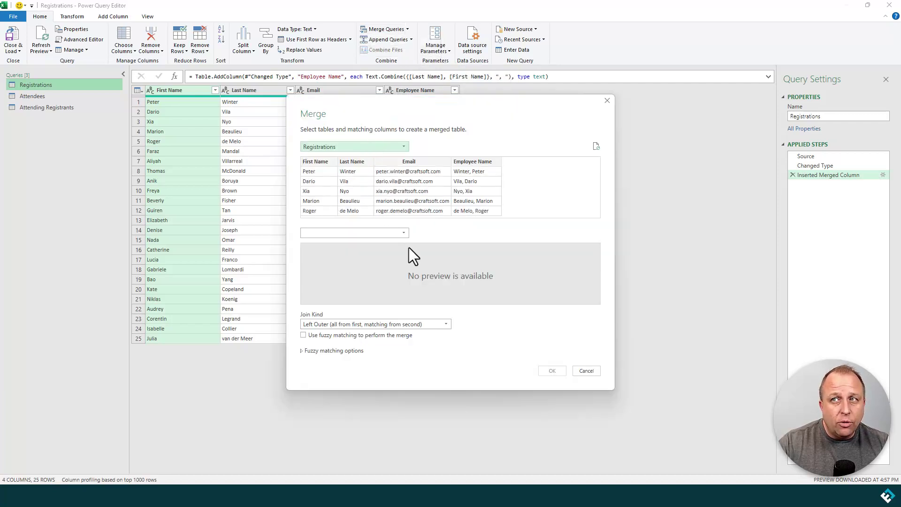
{"action": "left_click", "coordinate": [400, 234]}
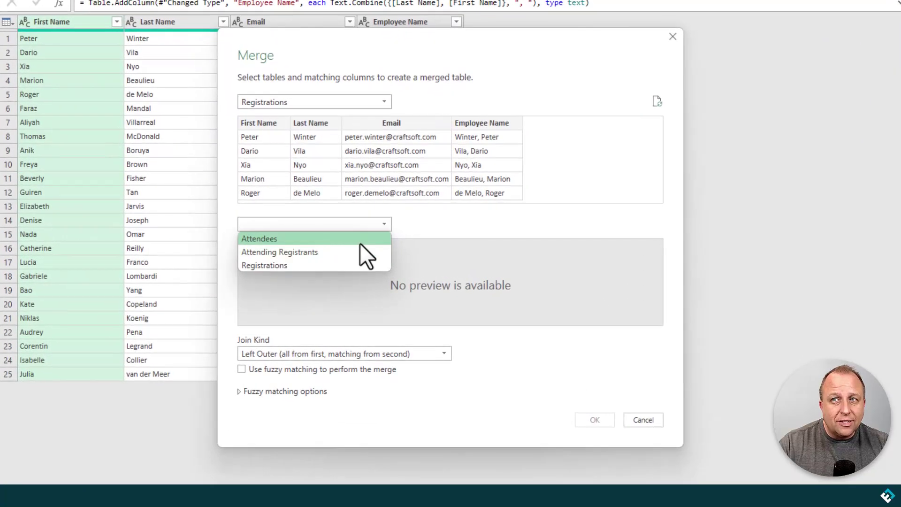
{"action": "left_click", "coordinate": [361, 240]}
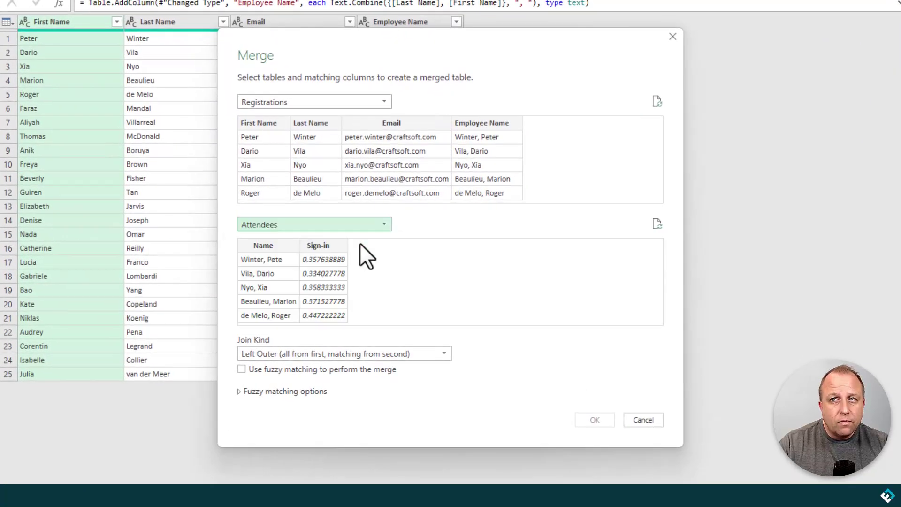
Create the merge with a Left Anti (rows only in first) join, matching Employee Name with the Attendees Name column.
{"action": "left_click", "coordinate": [434, 356]}
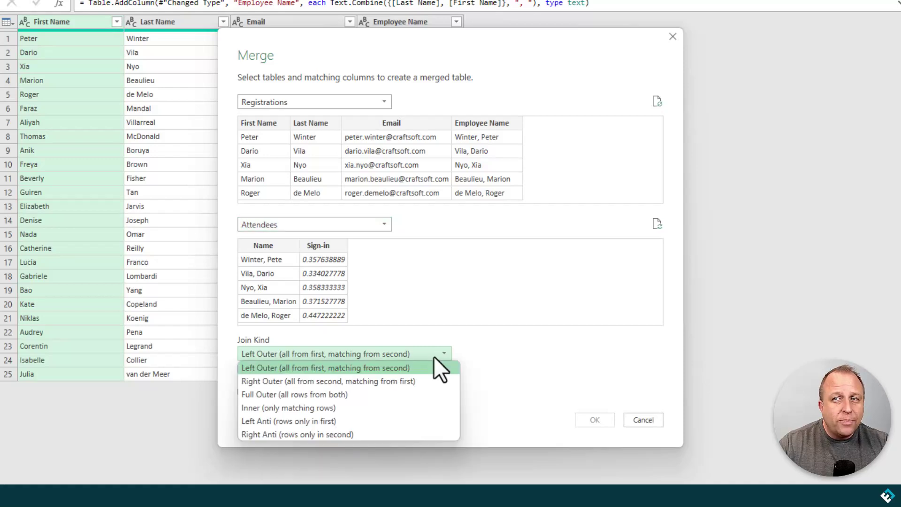
{"action": "left_click", "coordinate": [388, 416]}
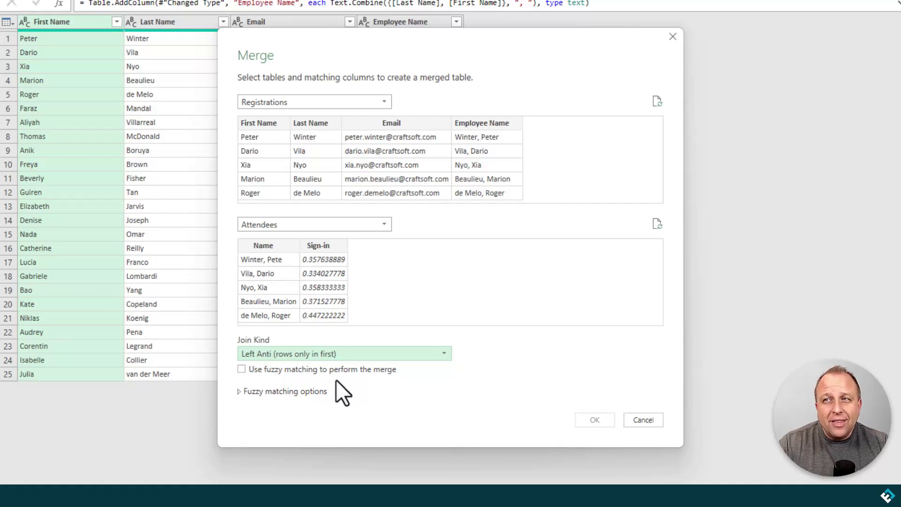
{"action": "left_click", "coordinate": [485, 125]}
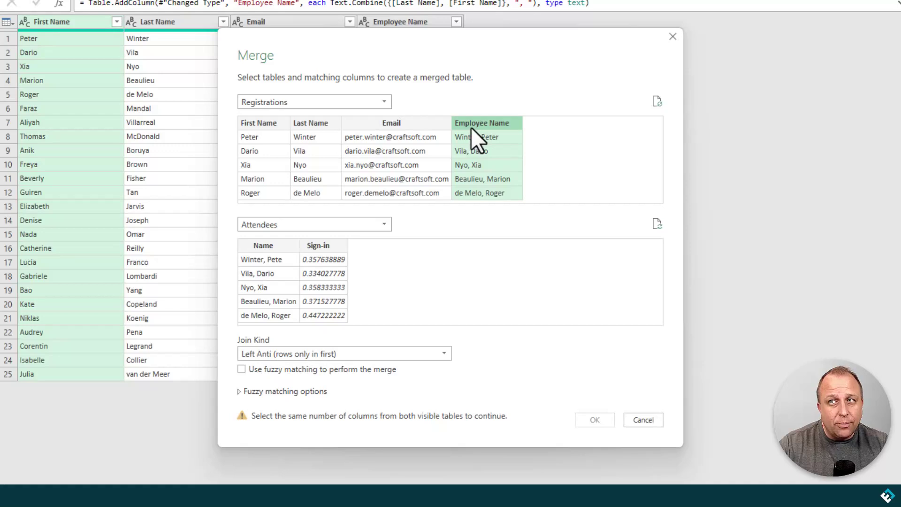
{"action": "left_click", "coordinate": [261, 250]}
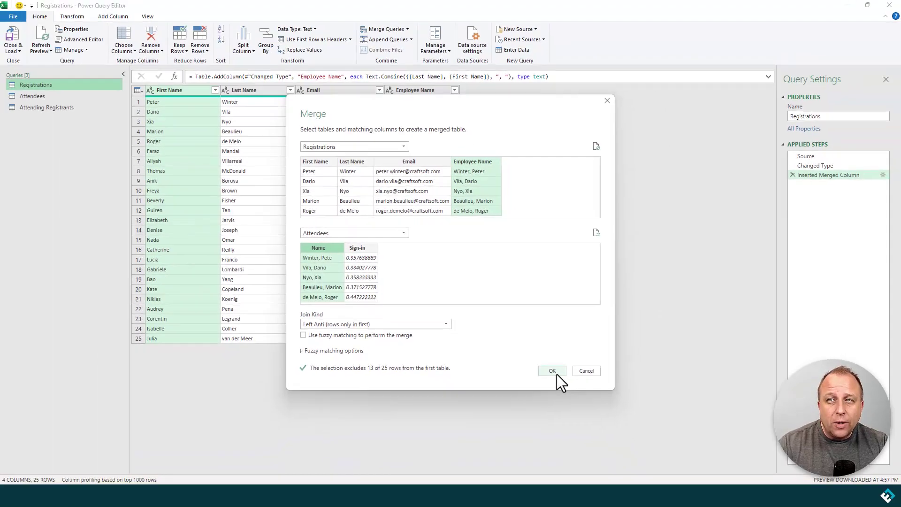
{"action": "left_click", "coordinate": [595, 419]}
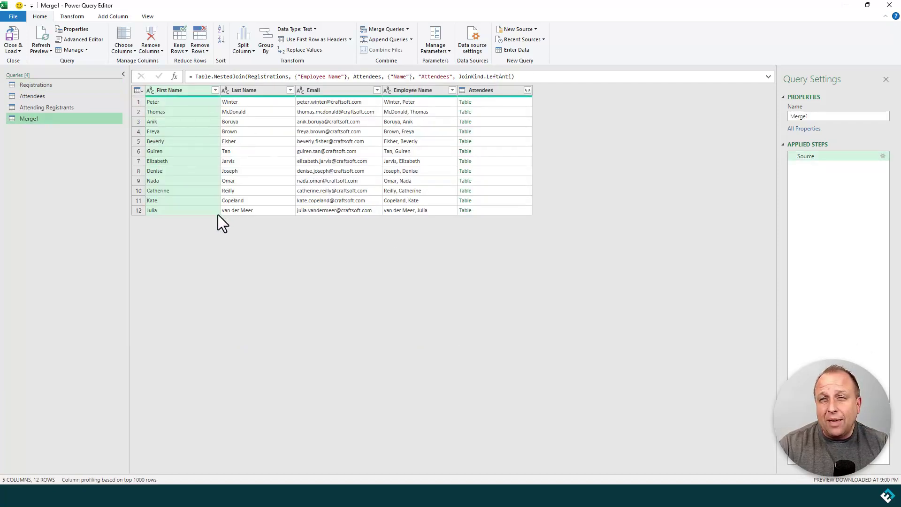
Rename the new Left Anti merge query as "Registrants with Attendance".
{"action": "double_click", "coordinate": [27, 122]}
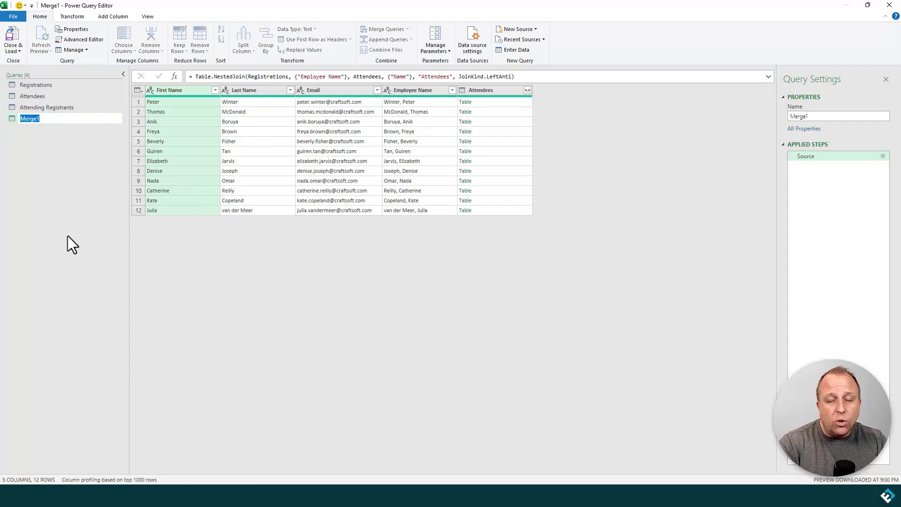
{"action": "type", "text": "Regi"}
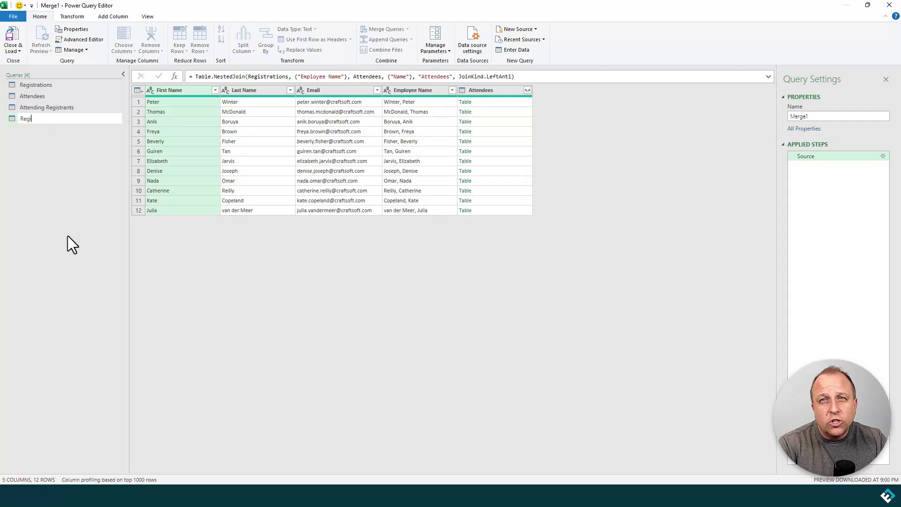
{"action": "type", "text": "strants with A"}
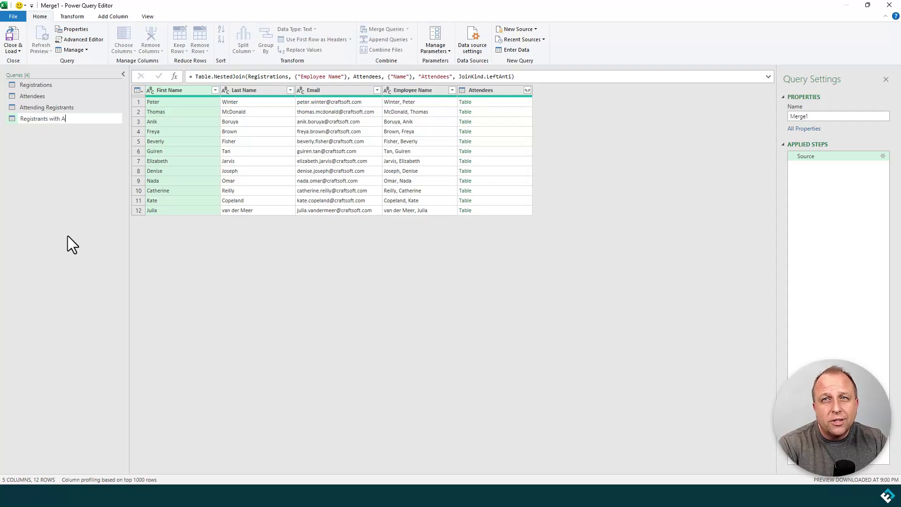
{"action": "type", "text": "ttendance"}
{"action": "key", "text": "Return"}
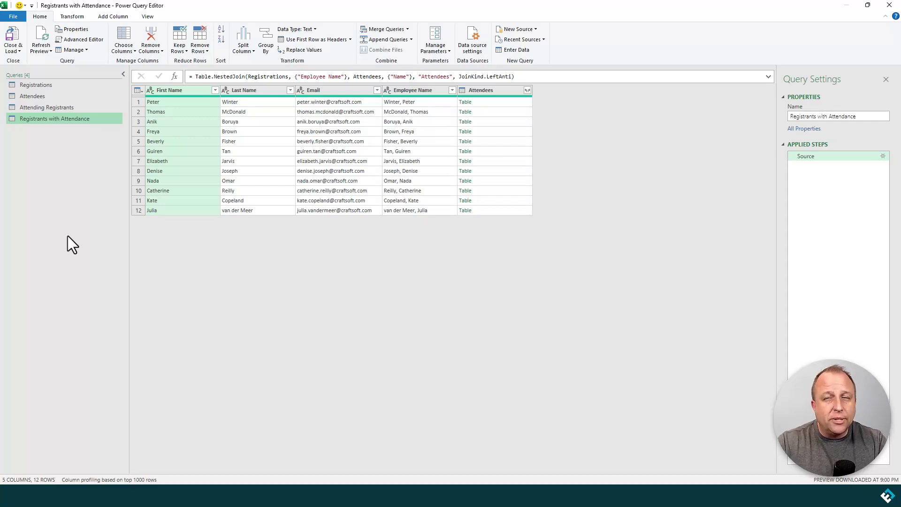
Set up a new merge query from Registrations with Attendees as the second table, matching Employee Name to Name.
{"action": "left_click", "coordinate": [56, 88]}
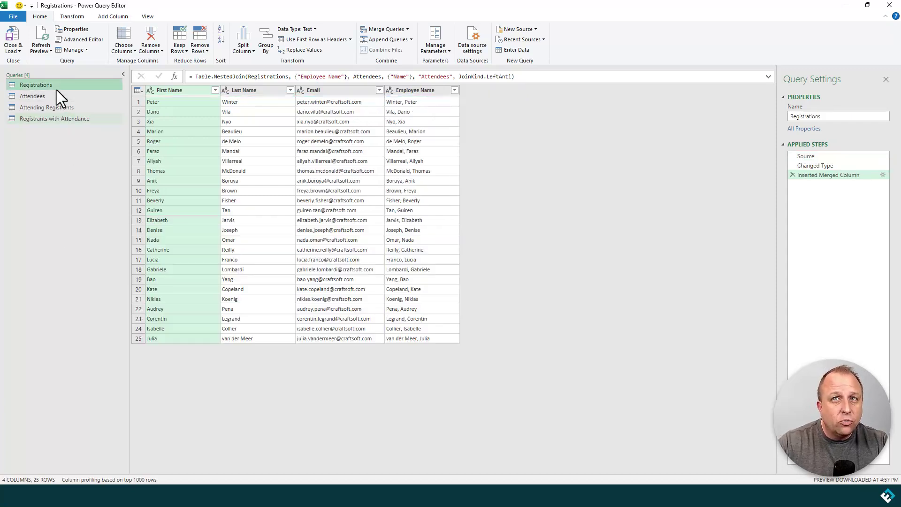
{"action": "left_click", "coordinate": [410, 31]}
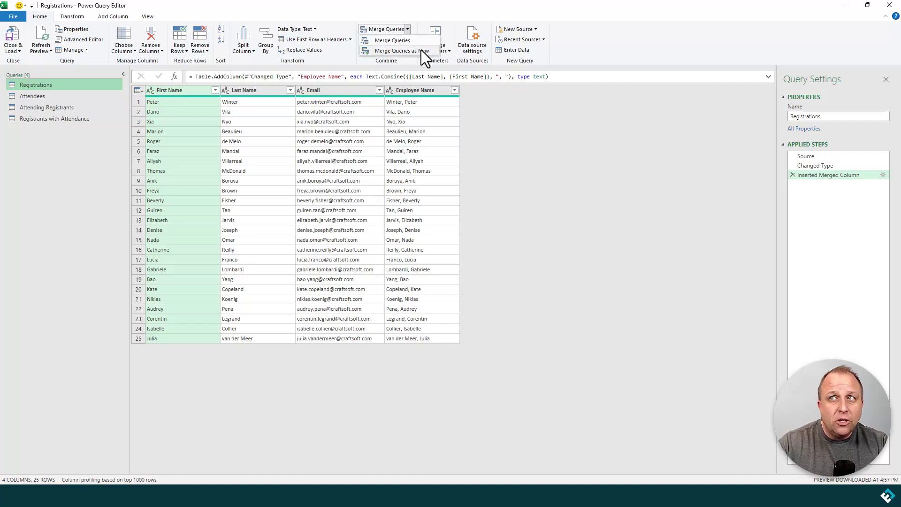
{"action": "left_click", "coordinate": [421, 49]}
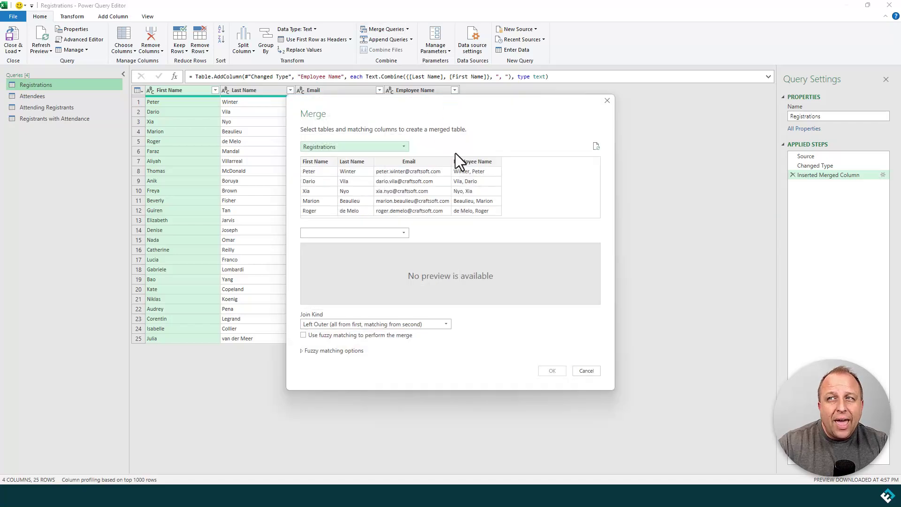
{"action": "left_click", "coordinate": [479, 164]}
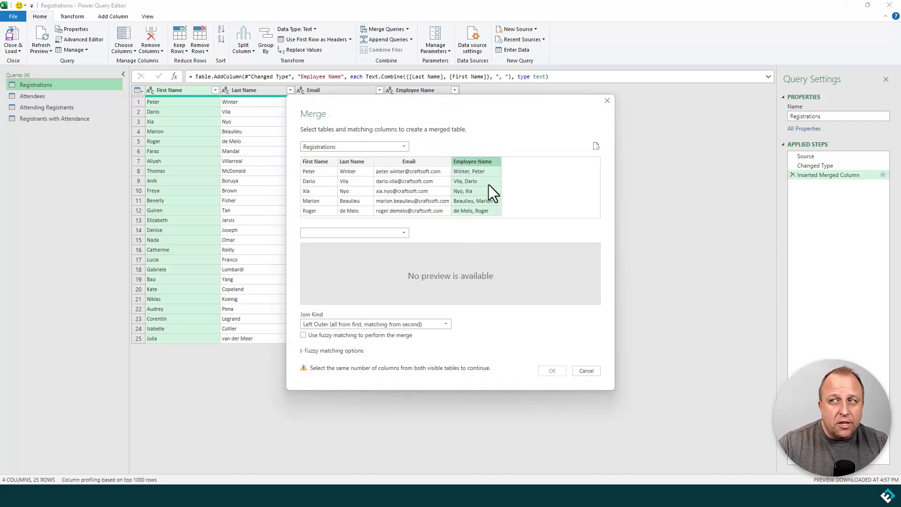
{"action": "left_click", "coordinate": [401, 231]}
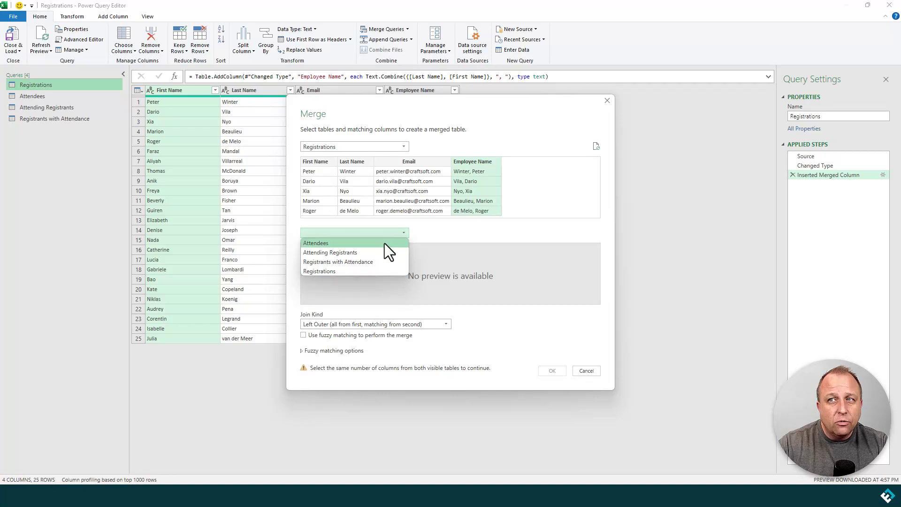
{"action": "left_click", "coordinate": [385, 244]}
{"action": "left_click", "coordinate": [327, 250]}
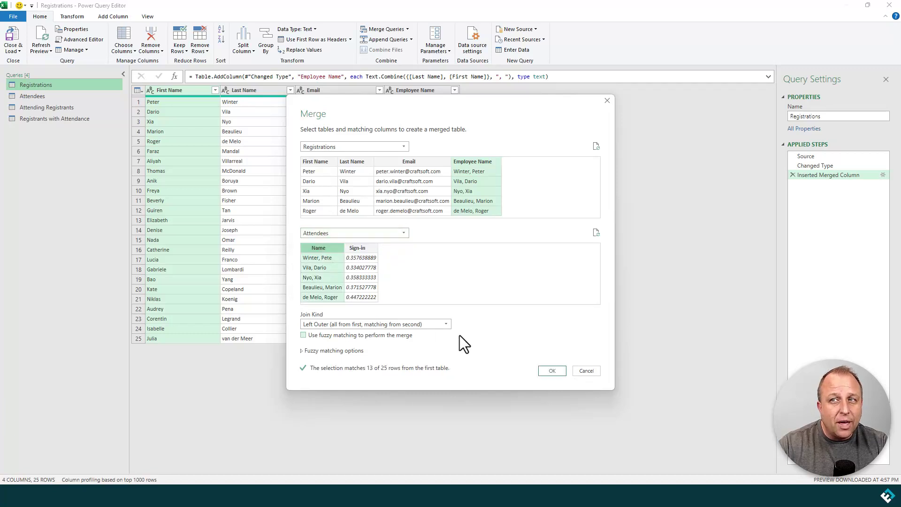
Create the merge with a Right Anti (rows only in second) join and expand the Attendees column into prefixed Name and Sign-in columns.
{"action": "left_click", "coordinate": [444, 323]}
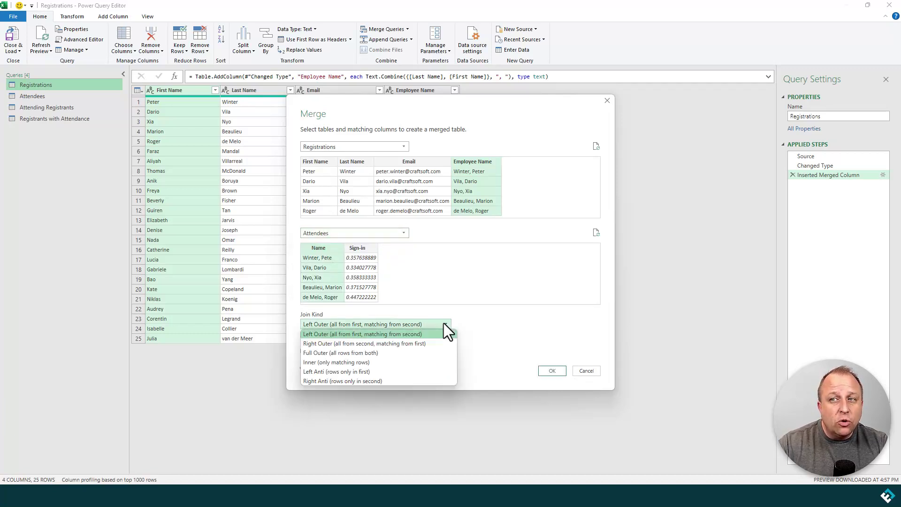
{"action": "left_click", "coordinate": [387, 382]}
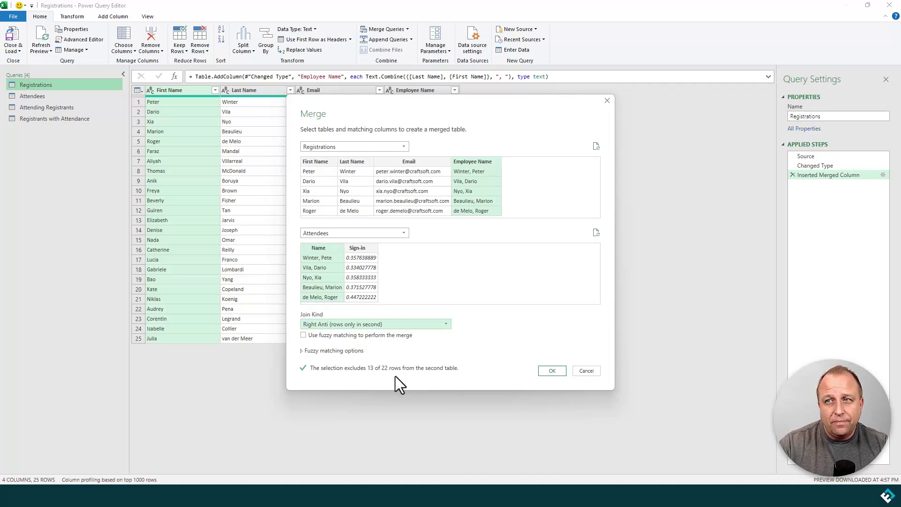
{"action": "left_click", "coordinate": [552, 371]}
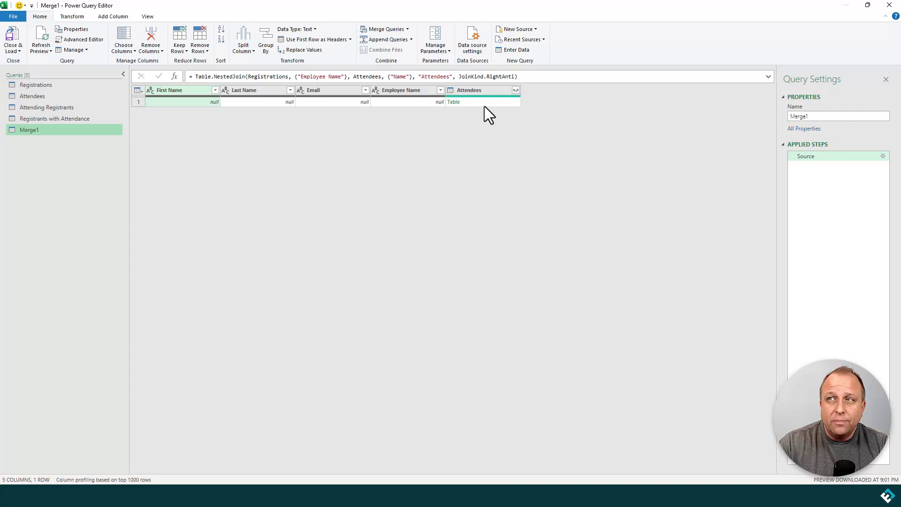
{"action": "left_click", "coordinate": [516, 90]}
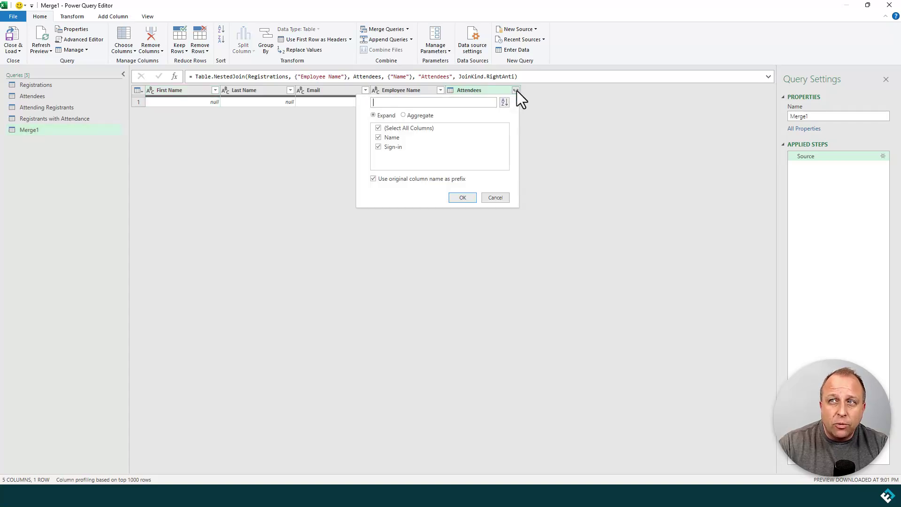
{"action": "left_click", "coordinate": [469, 197]}
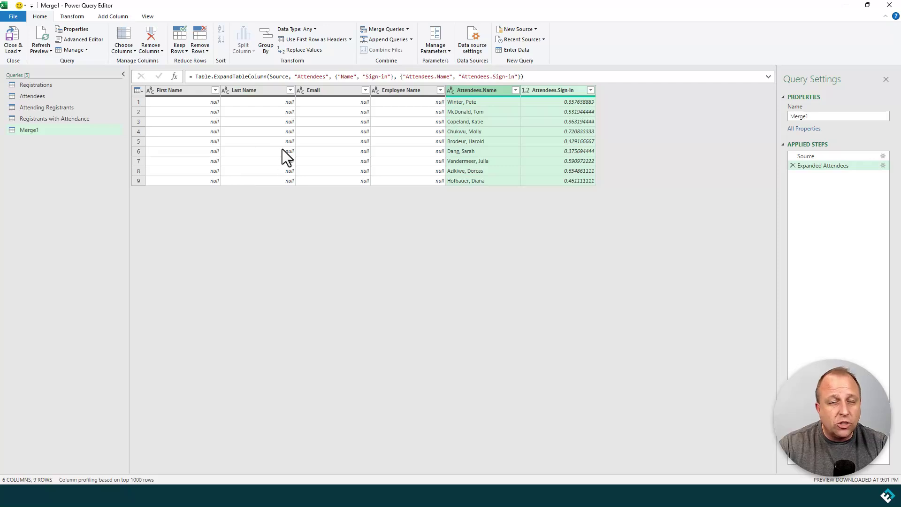
Rename the new Right Anti merge query as "Attendees without Registrations".
{"action": "double_click", "coordinate": [22, 130]}
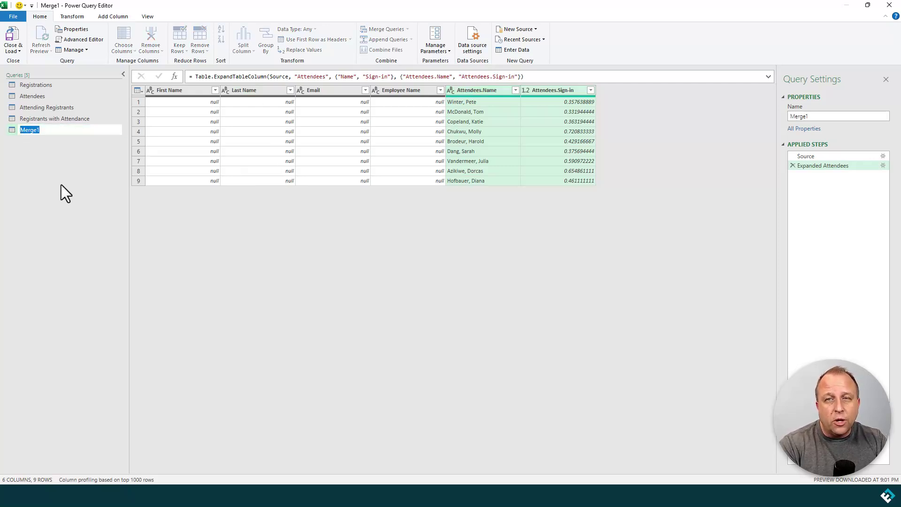
{"action": "type", "text": "Attendees w"}
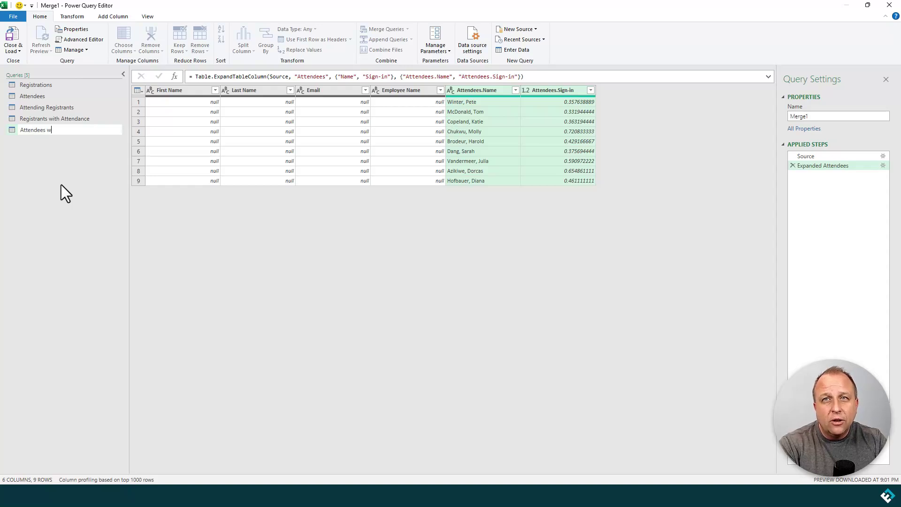
{"action": "type", "text": "ithout Registrations"}
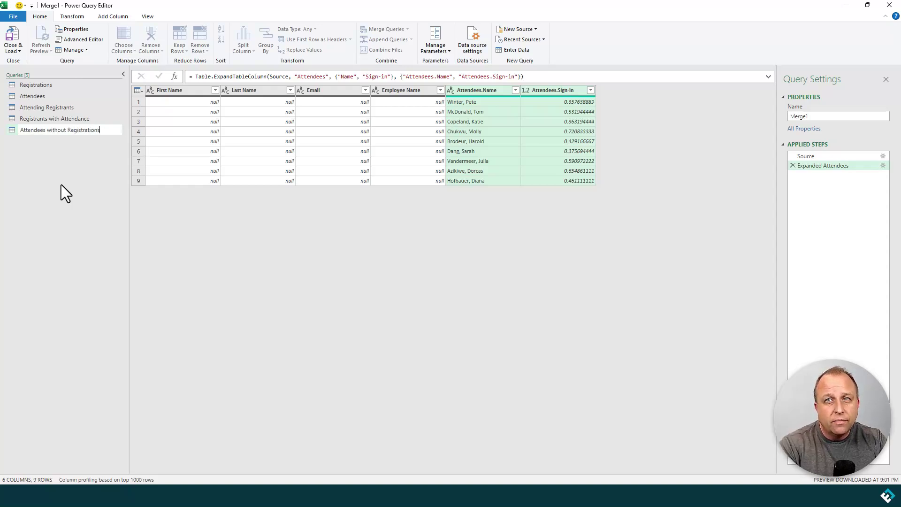
{"action": "key", "text": "Return"}
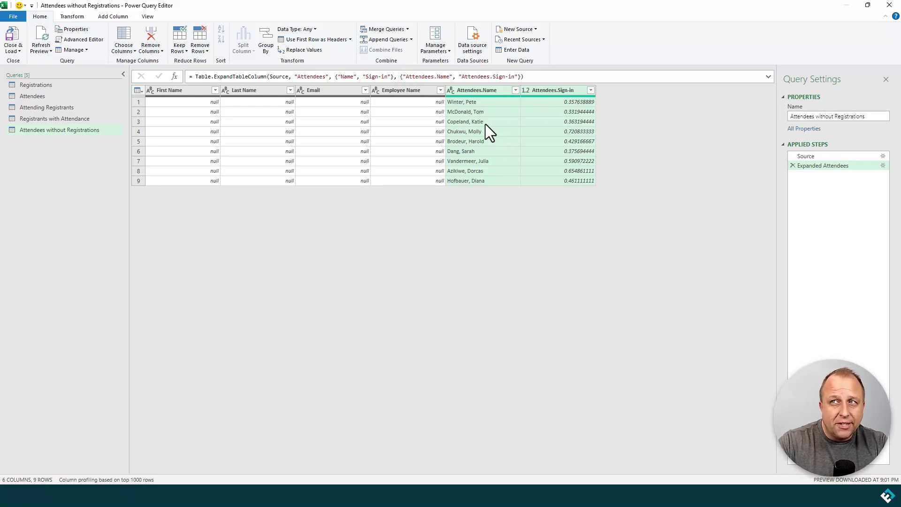
Compare the unmatched entries in the Attendees.Name column with the corresponding first and last names in the Registrations query.
{"action": "left_click", "coordinate": [484, 103]}
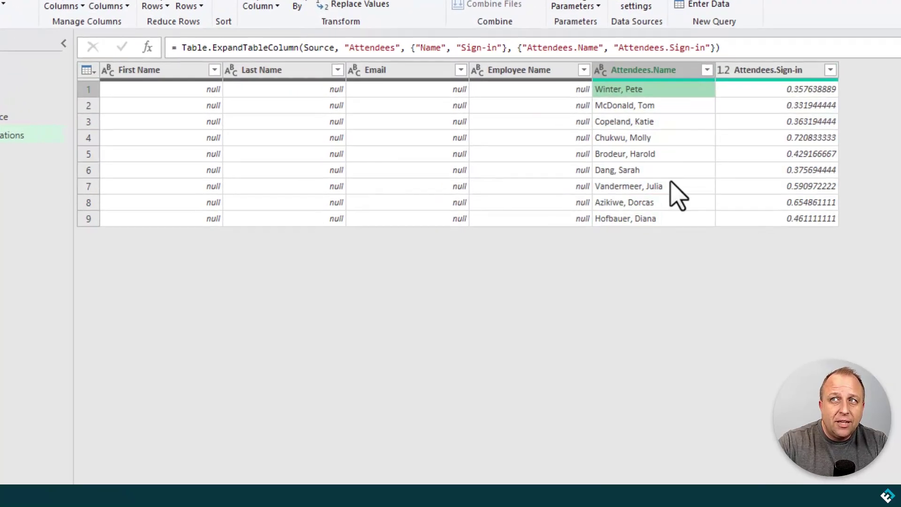
{"action": "left_click", "coordinate": [657, 105]}
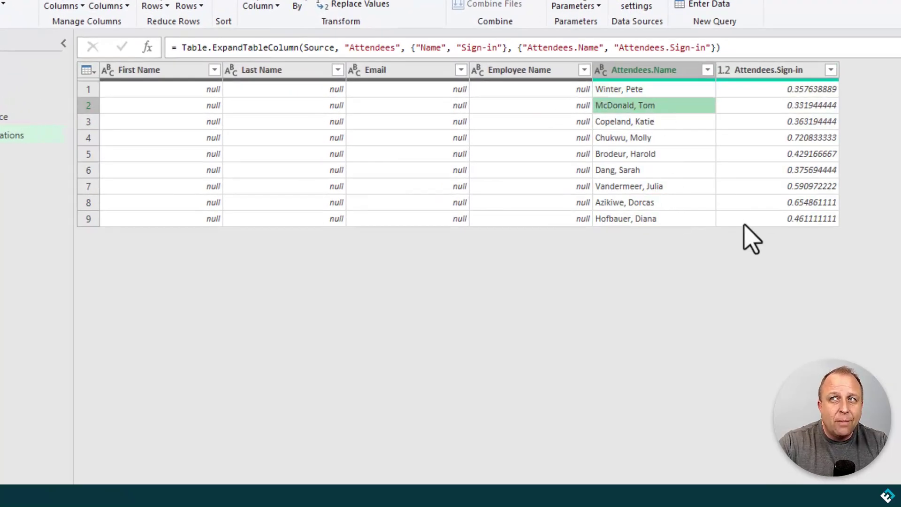
{"action": "left_click", "coordinate": [671, 125]}
{"action": "left_click", "coordinate": [681, 186]}
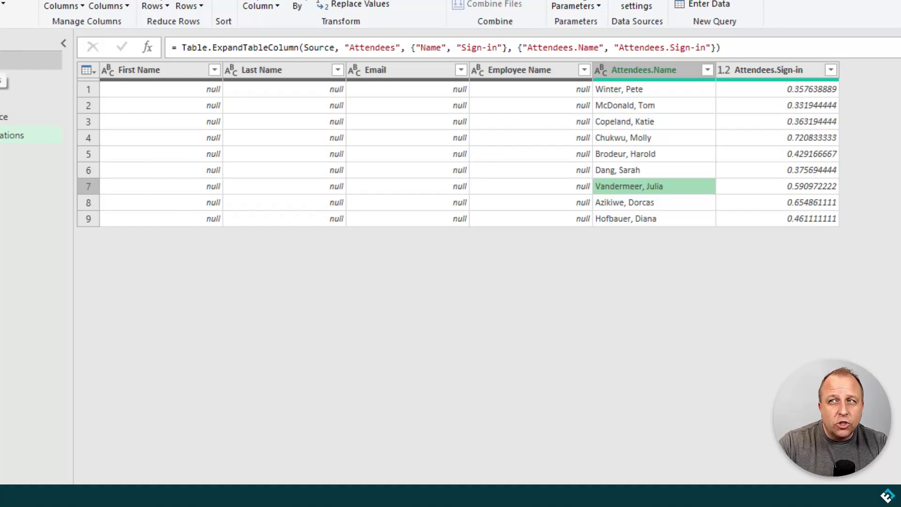
{"action": "left_click", "coordinate": [3, 60]}
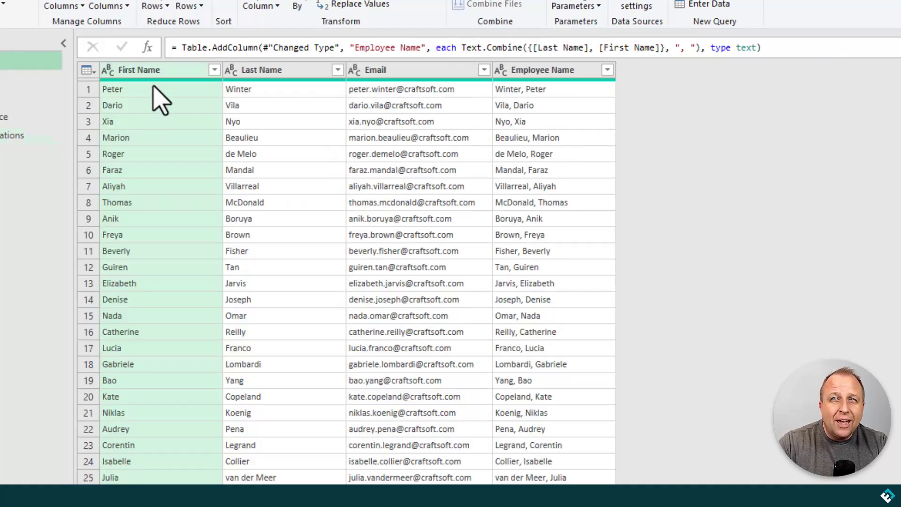
{"action": "left_click", "coordinate": [158, 88]}
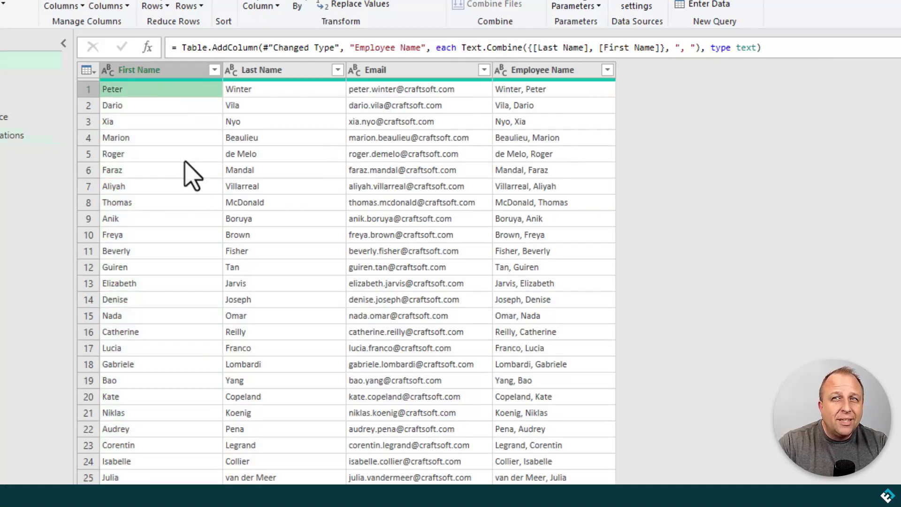
{"action": "left_click", "coordinate": [194, 202]}
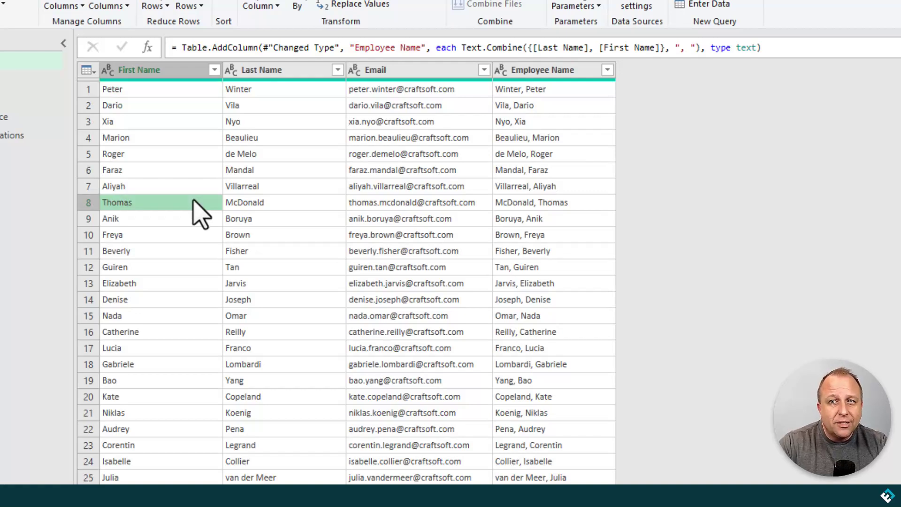
{"action": "left_click", "coordinate": [263, 479]}
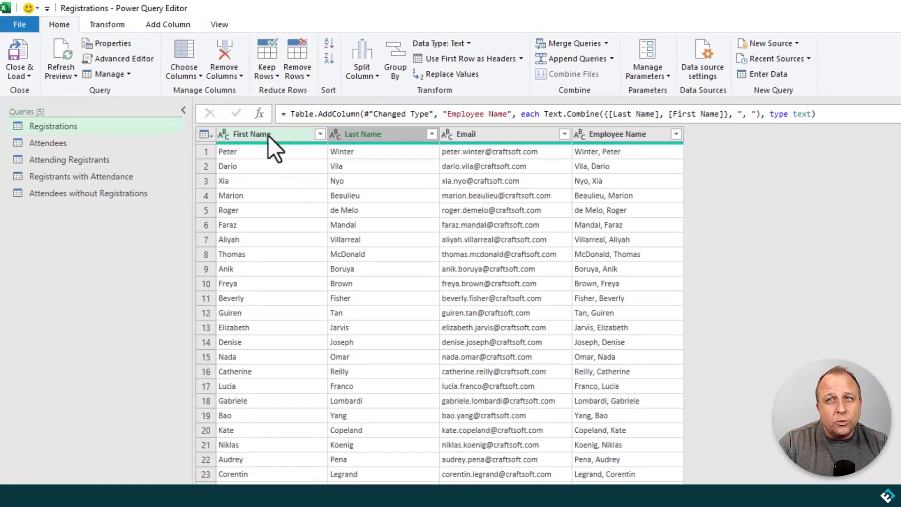
Start one more merge as a new query, pairing Registrations with Attendees on the Employee Name and Name columns.
{"action": "left_click", "coordinate": [157, 69]}
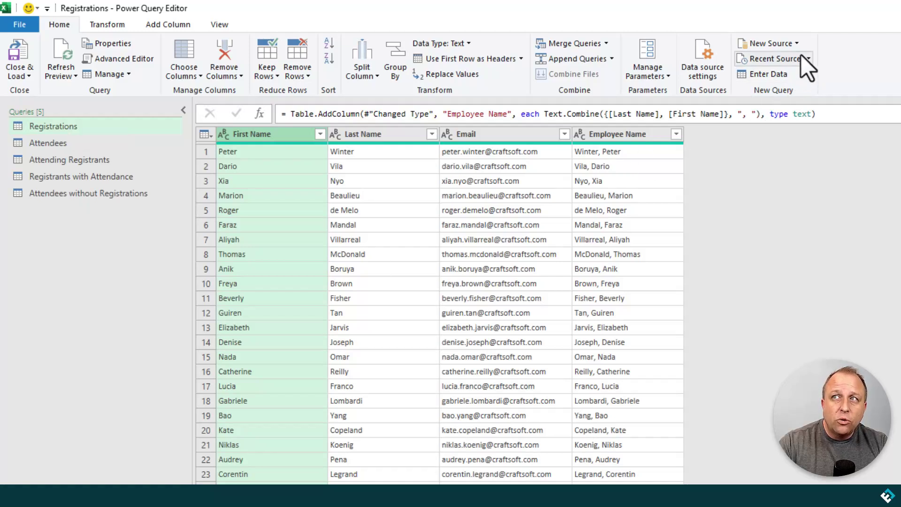
{"action": "left_click", "coordinate": [607, 44]}
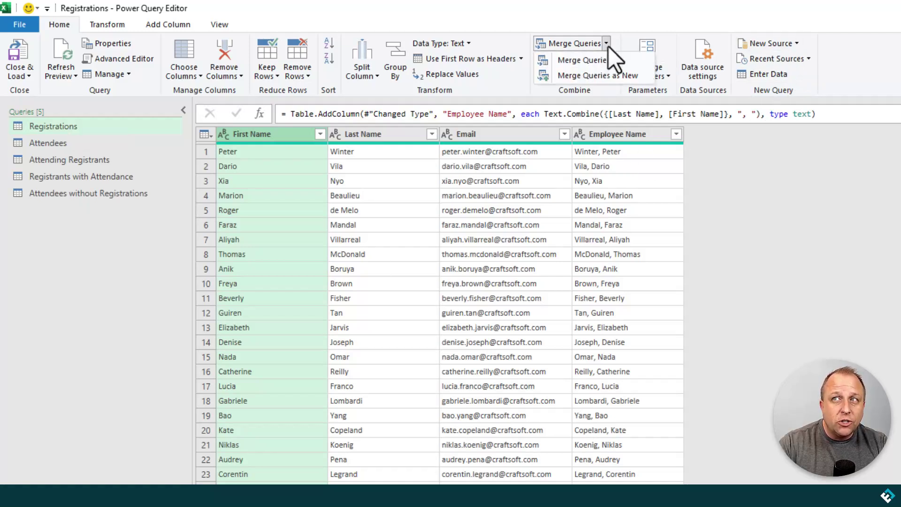
{"action": "left_click", "coordinate": [616, 74]}
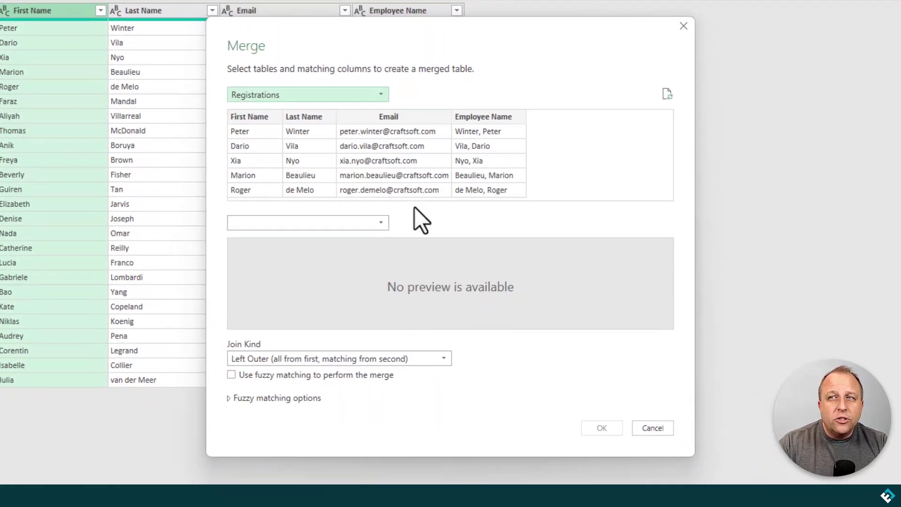
{"action": "left_click", "coordinate": [381, 222]}
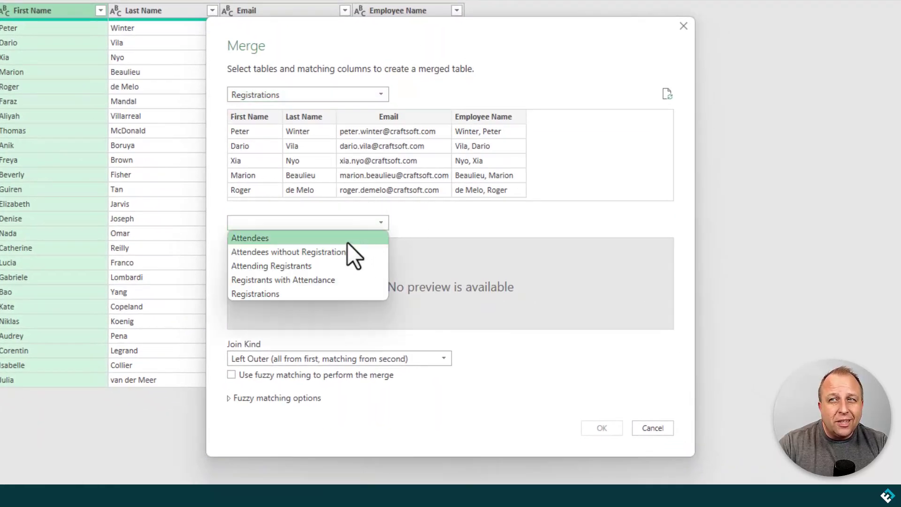
{"action": "left_click", "coordinate": [347, 243]}
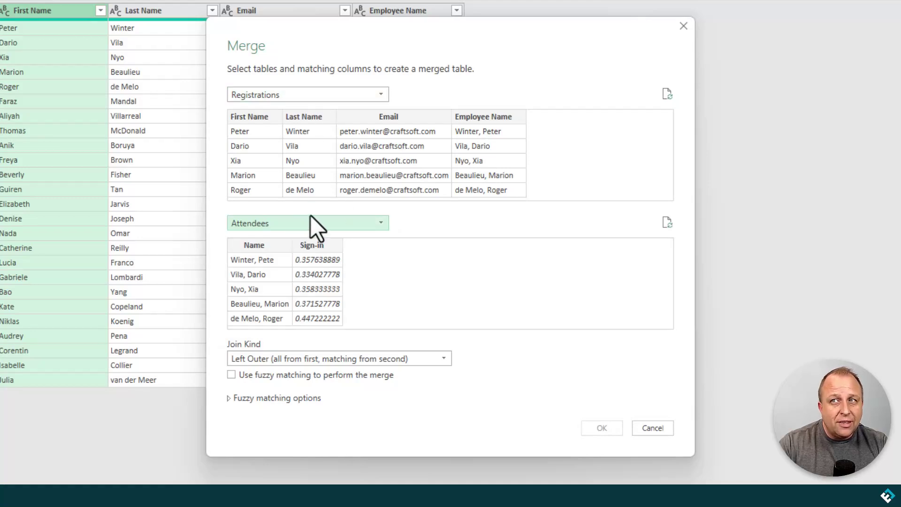
{"action": "left_click", "coordinate": [498, 116]}
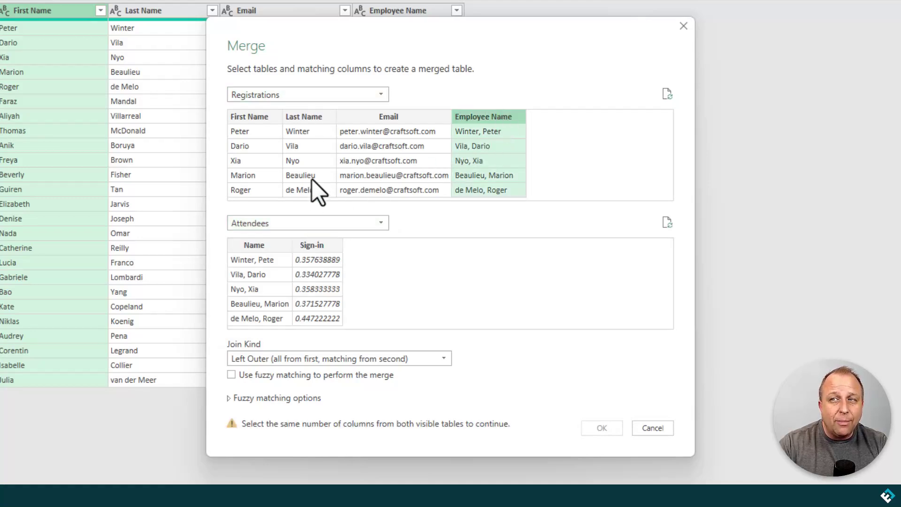
{"action": "left_click", "coordinate": [260, 246]}
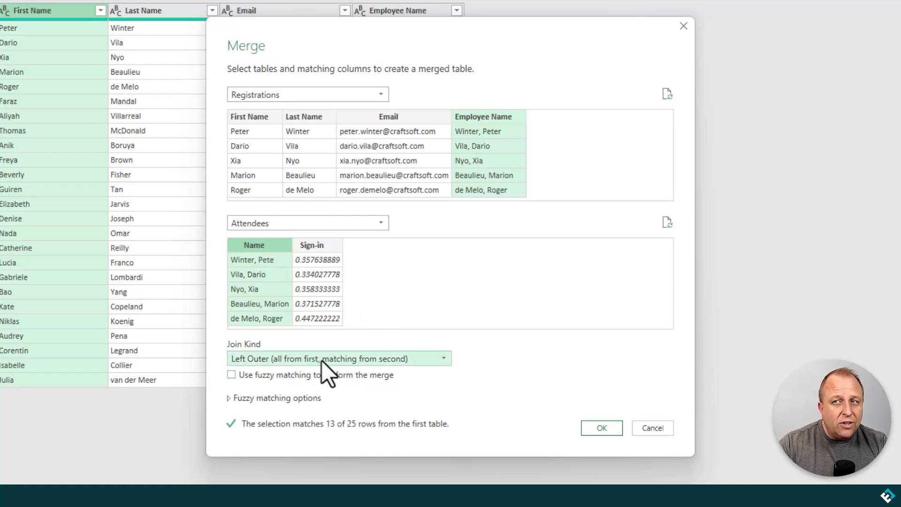
Enable fuzzy matching, show its options, and create the merge with the Left Outer join and a blank similarity threshold.
{"action": "left_click", "coordinate": [232, 376]}
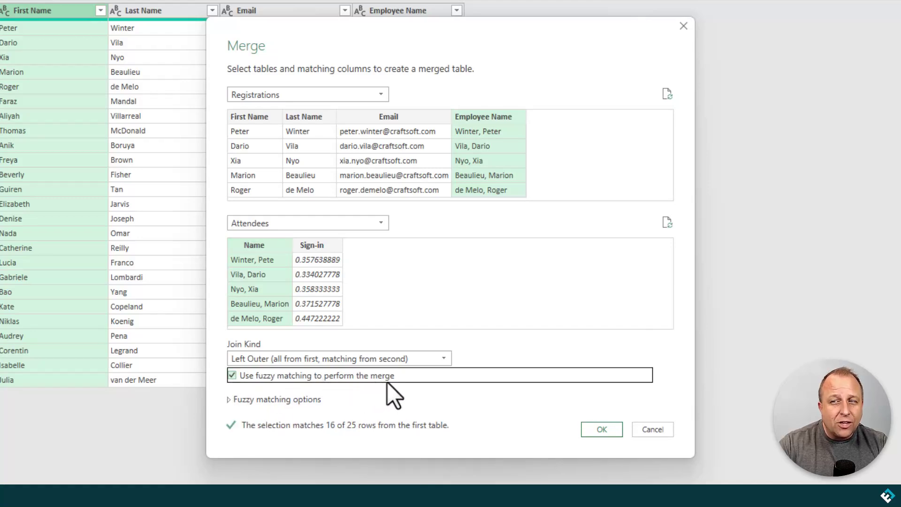
{"action": "left_click", "coordinate": [232, 375]}
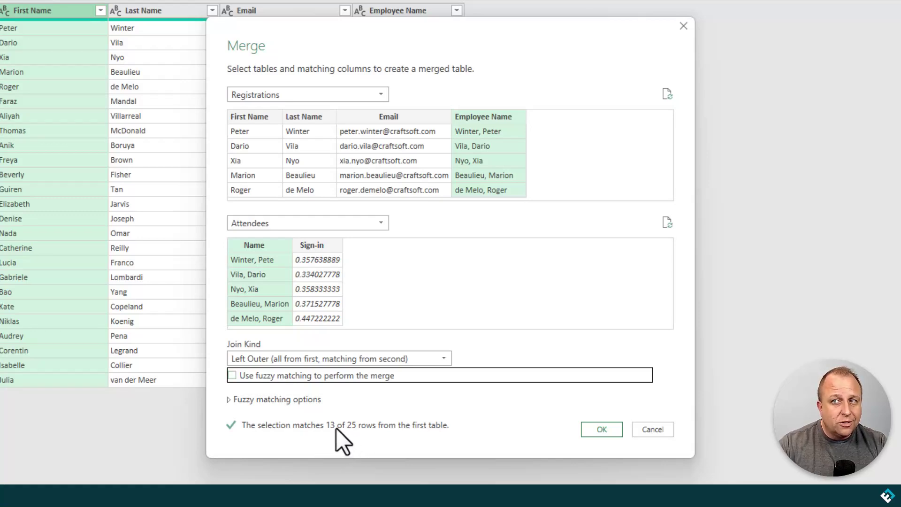
{"action": "left_click", "coordinate": [235, 377]}
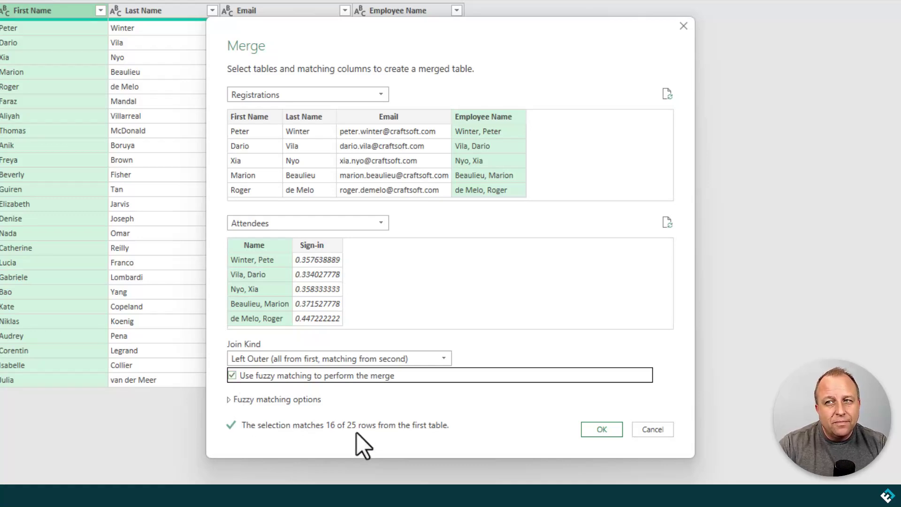
{"action": "left_click", "coordinate": [230, 345]}
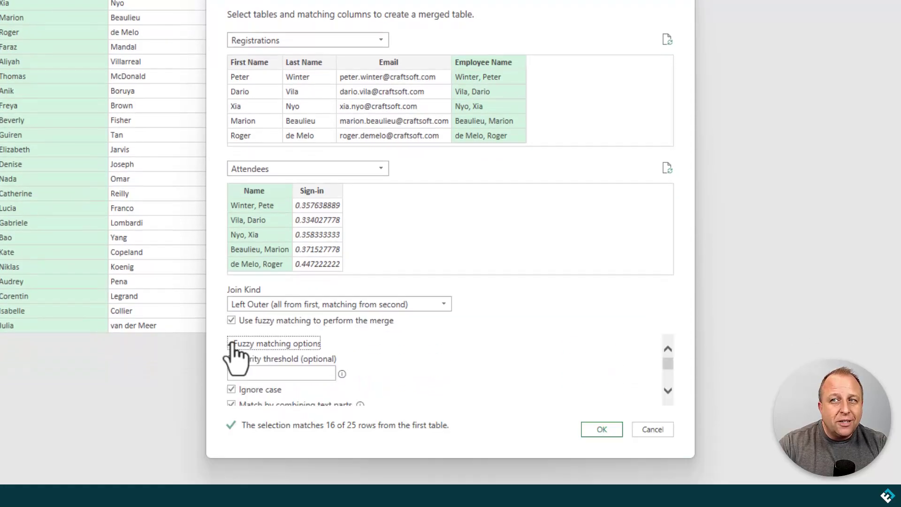
{"action": "scroll", "coordinate": [435, 353], "scroll_direction": "down", "scroll_amount": 1}
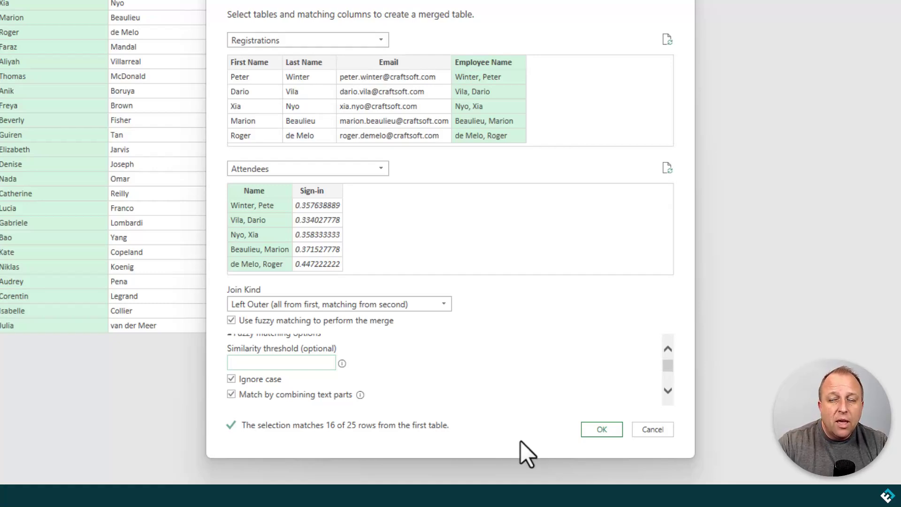
{"action": "left_click", "coordinate": [593, 436]}
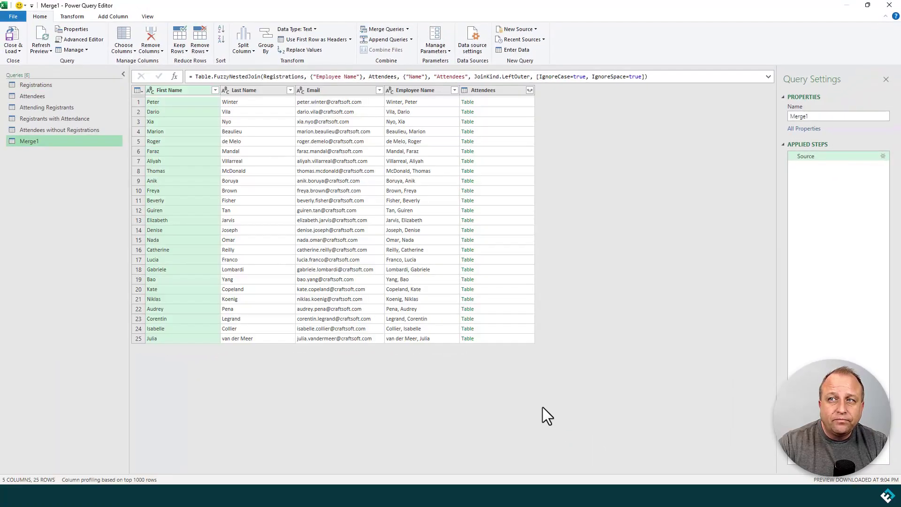
Expand the Attendees column of the Merge1 query into its Name and Sign-in columns, keeping the Attendees prefix.
{"action": "left_click", "coordinate": [529, 90]}
{"action": "left_click", "coordinate": [477, 195]}
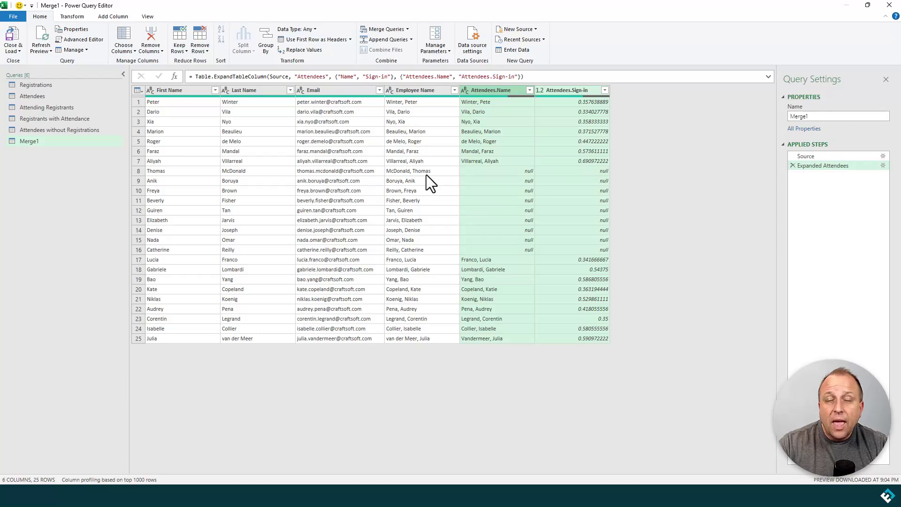
Compare the differently spelled entries in Employee Name and Attendees.Name, including a registrant whose attendee value is null.
{"action": "left_click", "coordinate": [500, 104]}
{"action": "left_click", "coordinate": [442, 104]}
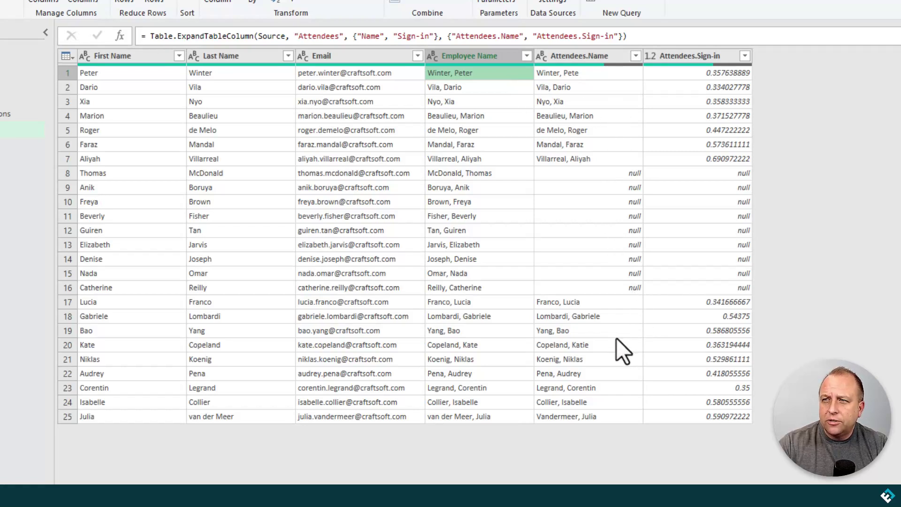
{"action": "left_click", "coordinate": [603, 348]}
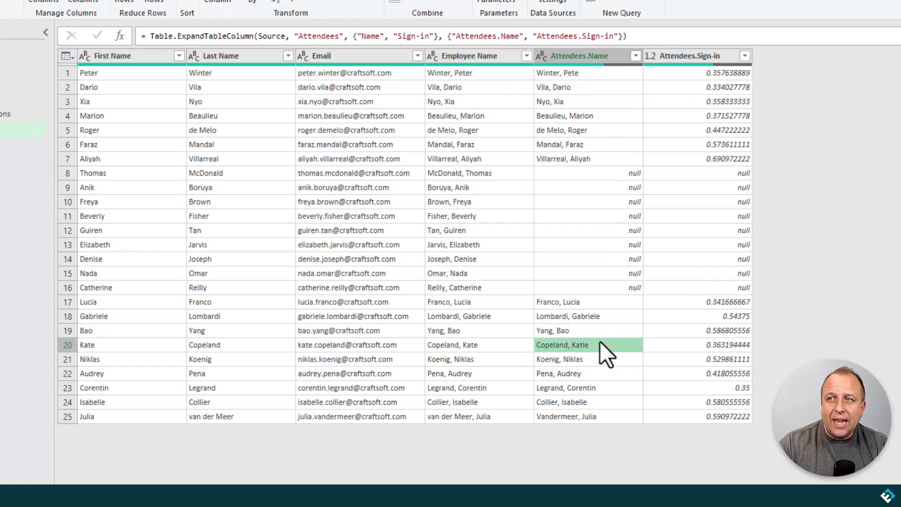
{"action": "left_click", "coordinate": [500, 346]}
{"action": "left_click", "coordinate": [570, 422]}
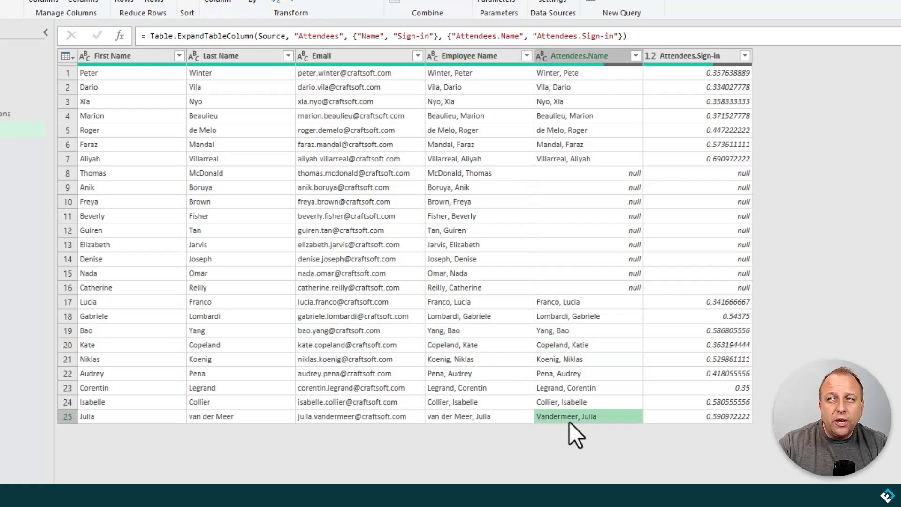
{"action": "left_click", "coordinate": [487, 421]}
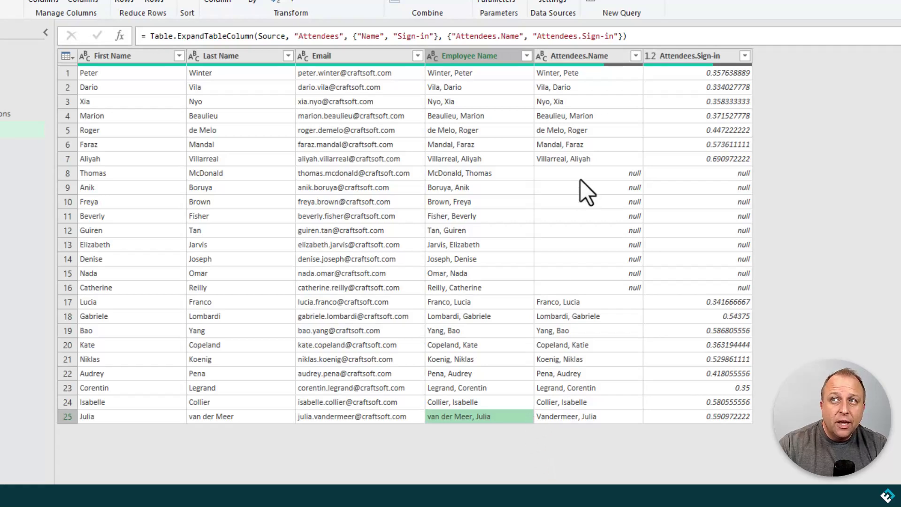
{"action": "left_click", "coordinate": [493, 175]}
{"action": "left_click", "coordinate": [566, 176]}
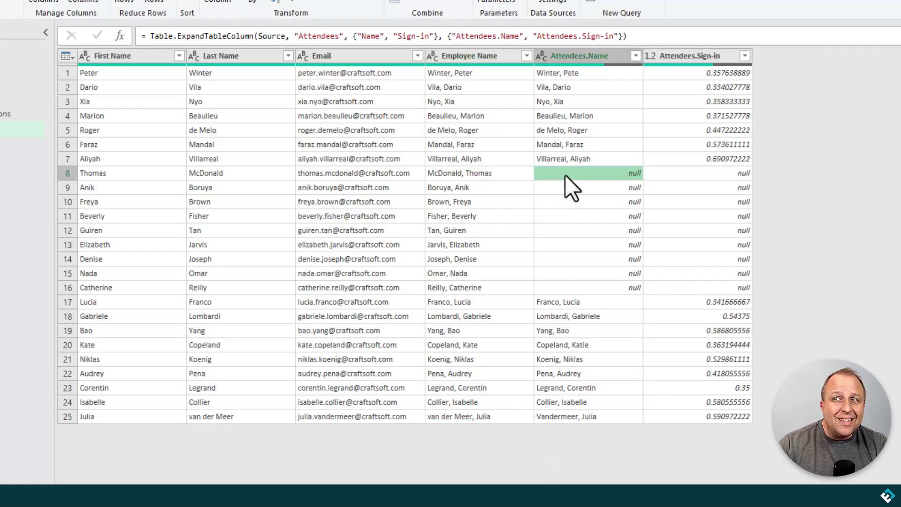
{"action": "left_click", "coordinate": [480, 176]}
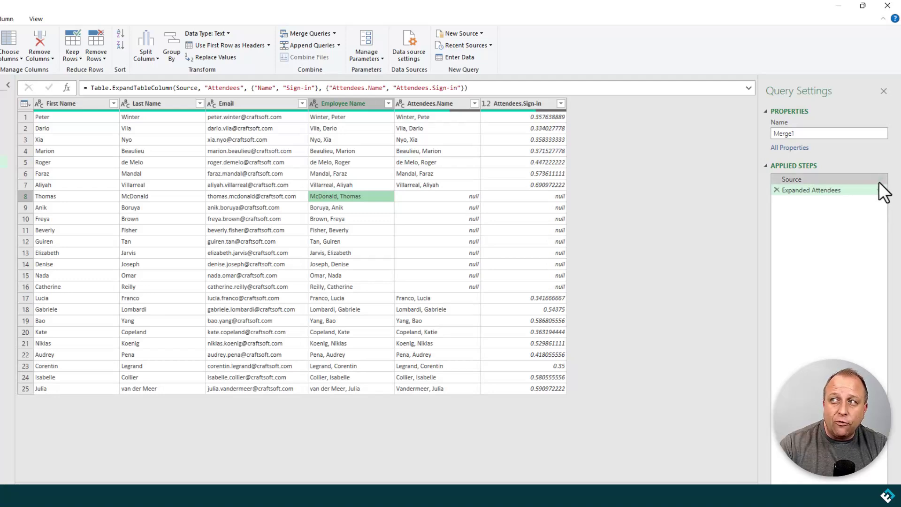
Edit the merge in the Source step and set the fuzzy matching similarity threshold to .4.
{"action": "left_click", "coordinate": [879, 181]}
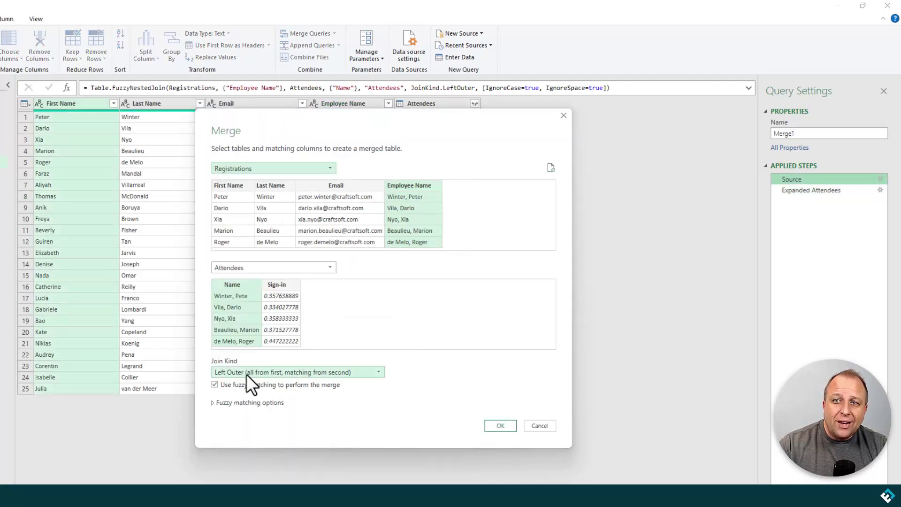
{"action": "left_click", "coordinate": [216, 402]}
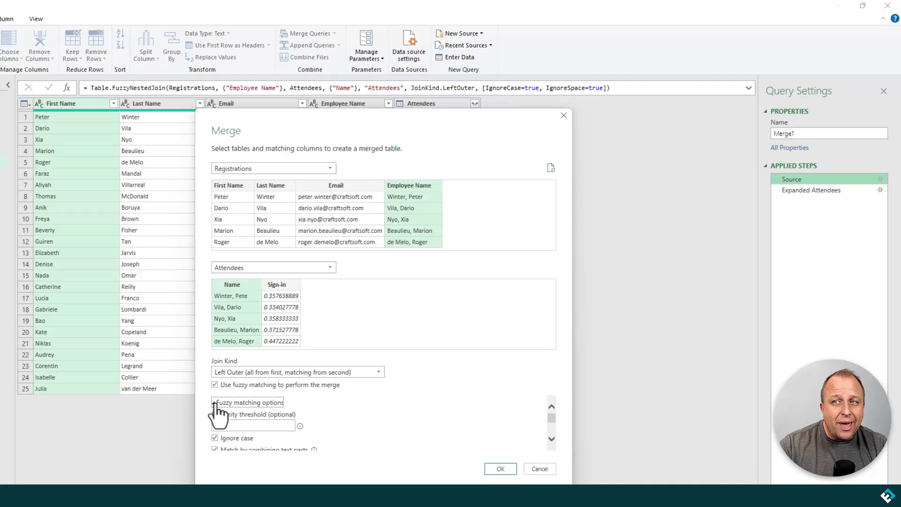
{"action": "left_click", "coordinate": [263, 426]}
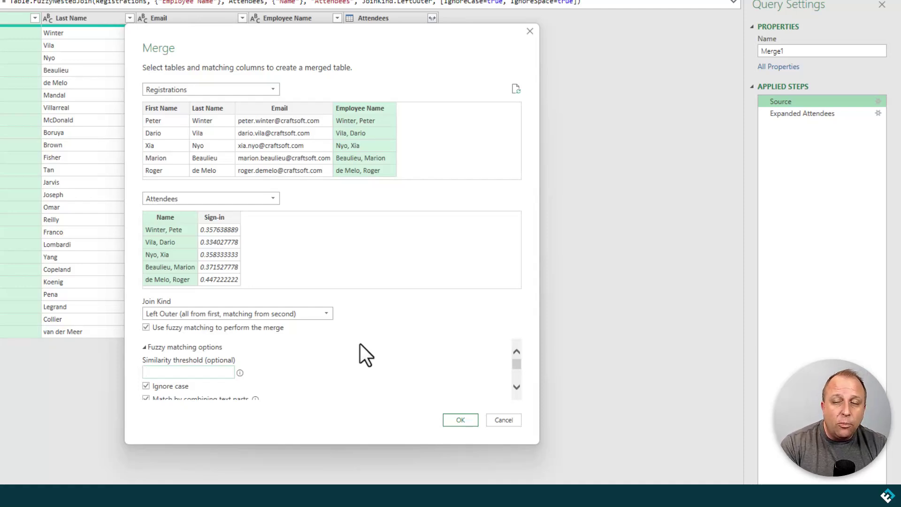
{"action": "type", "text": ".4"}
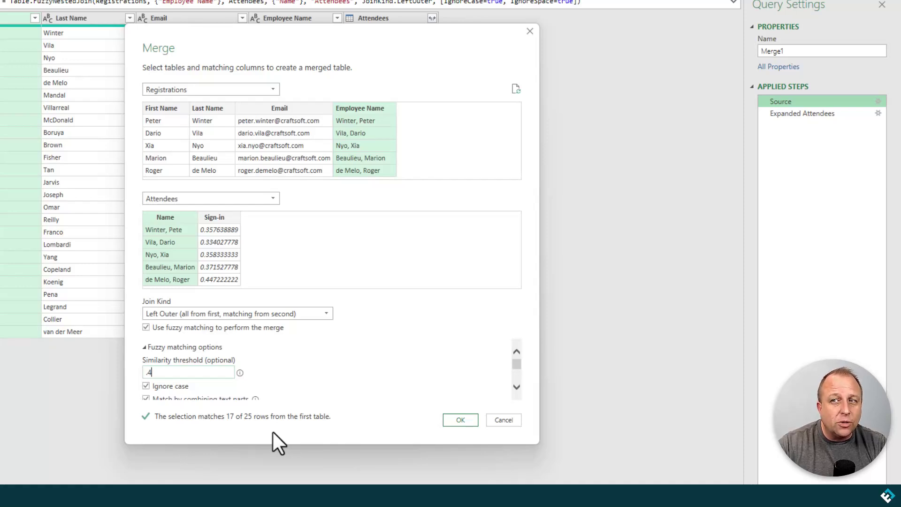
{"action": "left_click", "coordinate": [460, 421]}
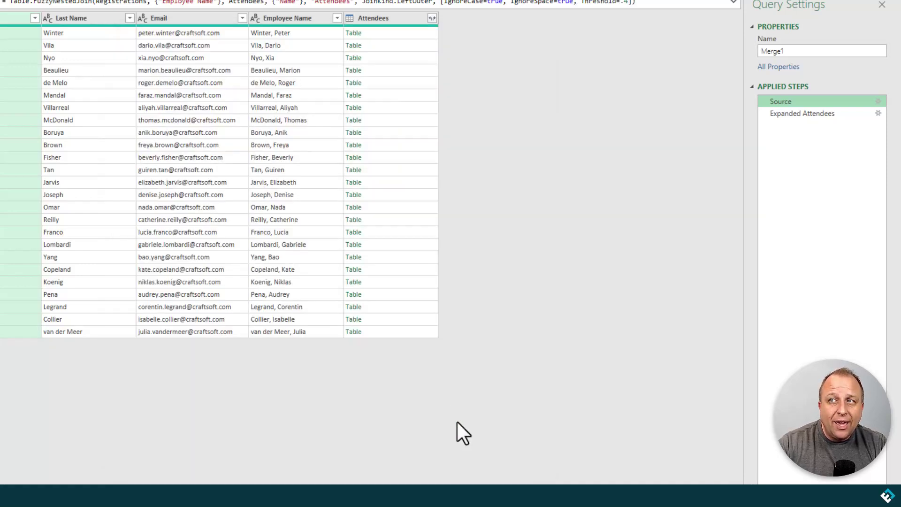
Examine the Expanded Attendees step for the effect of the new threshold, checking the matched names and the registrants with null attendees.
{"action": "left_click", "coordinate": [801, 113]}
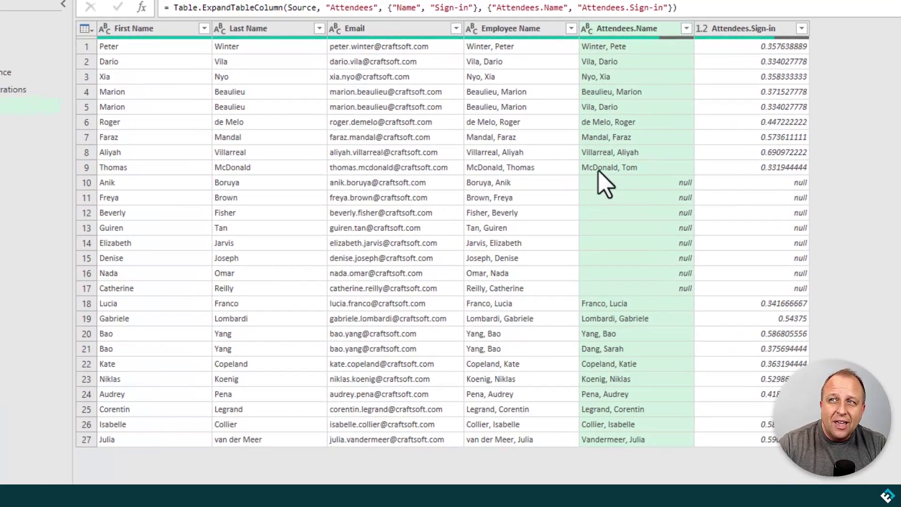
{"action": "left_click", "coordinate": [374, 137]}
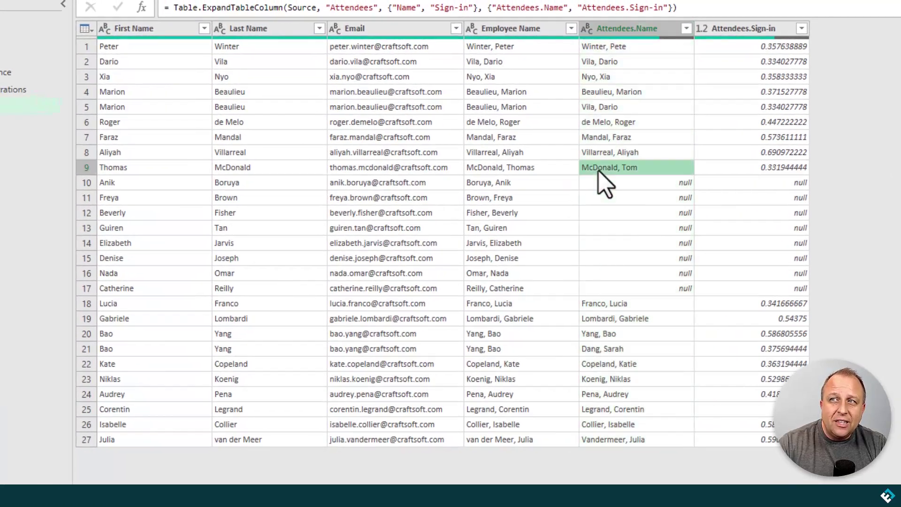
{"action": "left_click", "coordinate": [544, 171]}
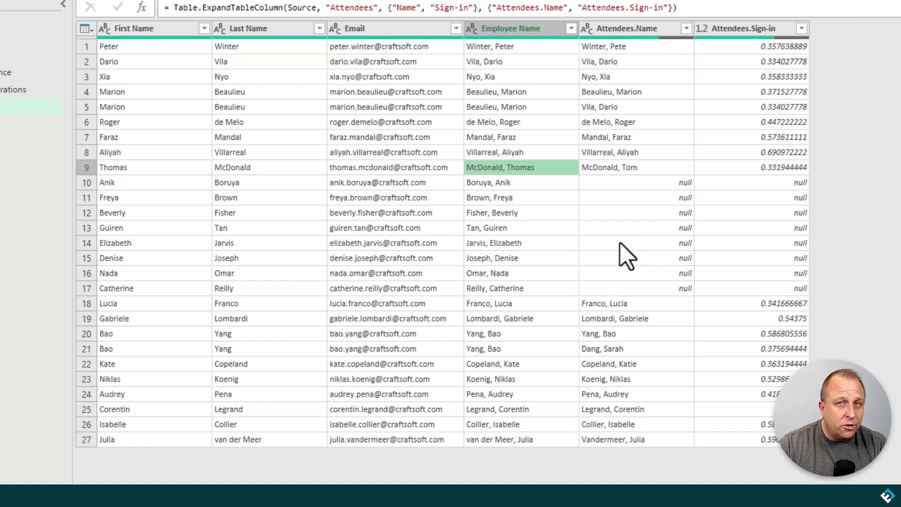
{"action": "left_click", "coordinate": [529, 187]}
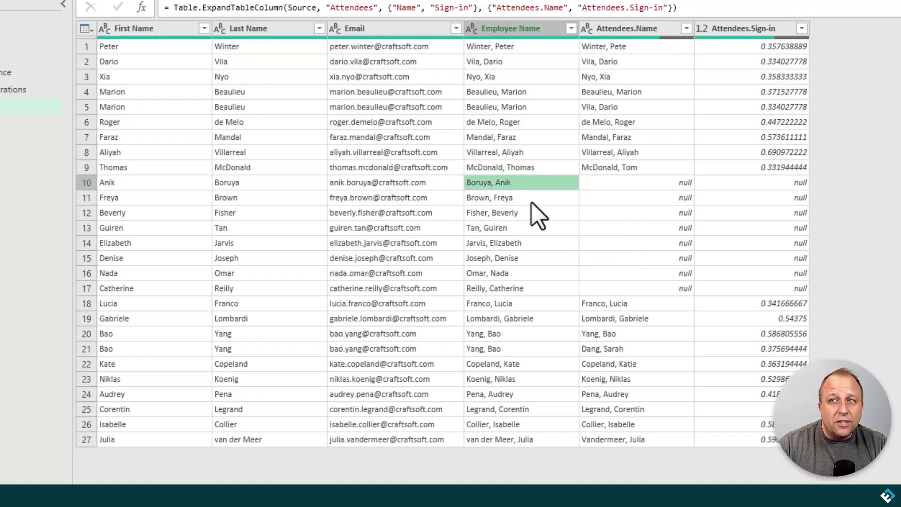
{"action": "left_click", "coordinate": [531, 199]}
{"action": "left_click", "coordinate": [538, 244]}
{"action": "left_click", "coordinate": [533, 274]}
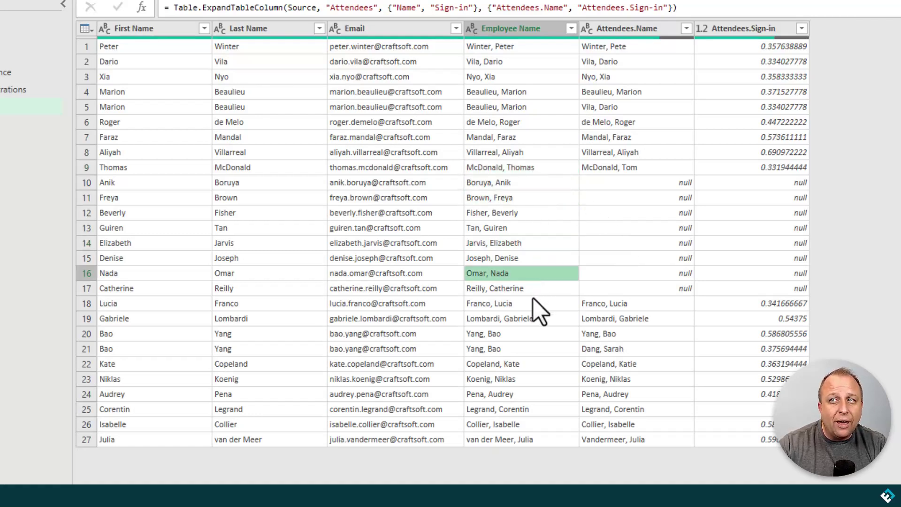
{"action": "left_click", "coordinate": [534, 290]}
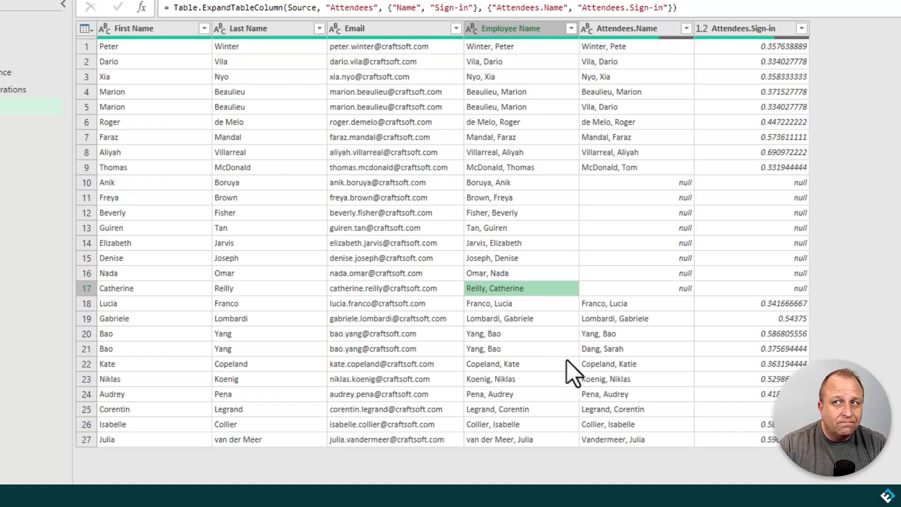
Filter the null values out of the Attendees.Name column.
{"action": "left_click", "coordinate": [686, 29]}
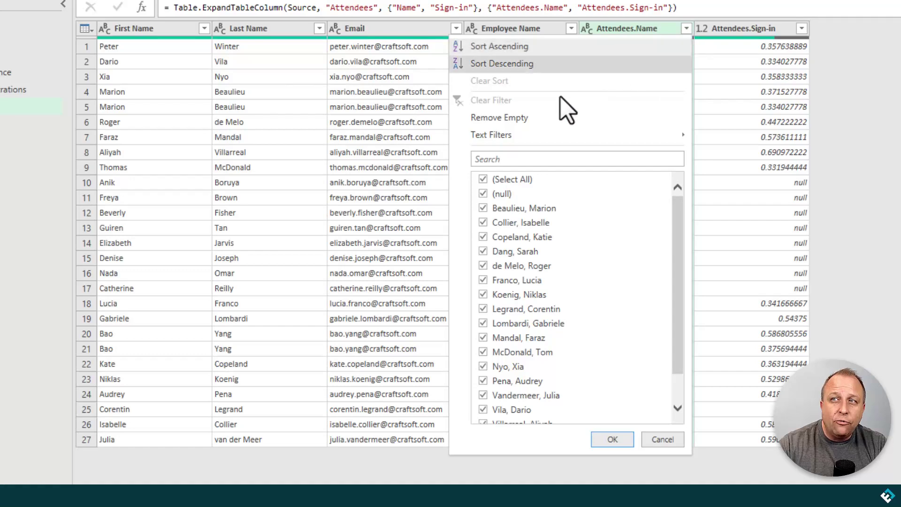
{"action": "left_click", "coordinate": [484, 195]}
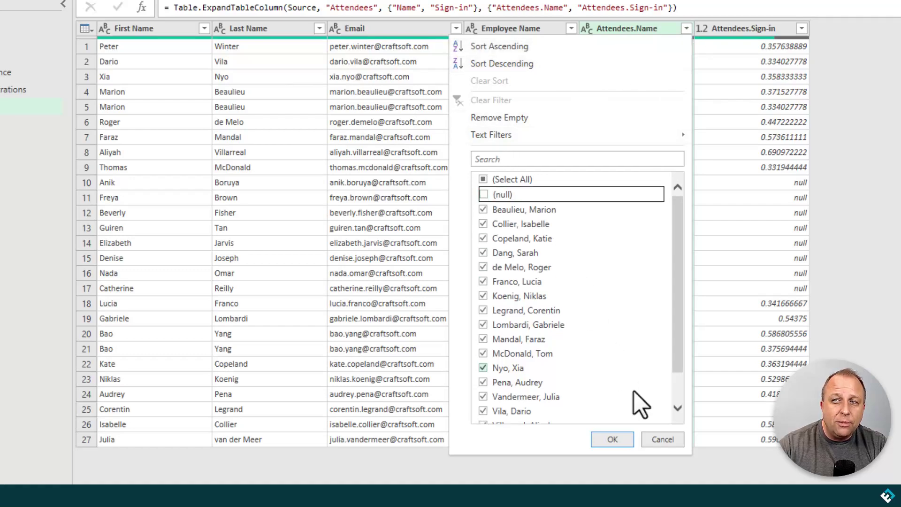
{"action": "left_click", "coordinate": [610, 439]}
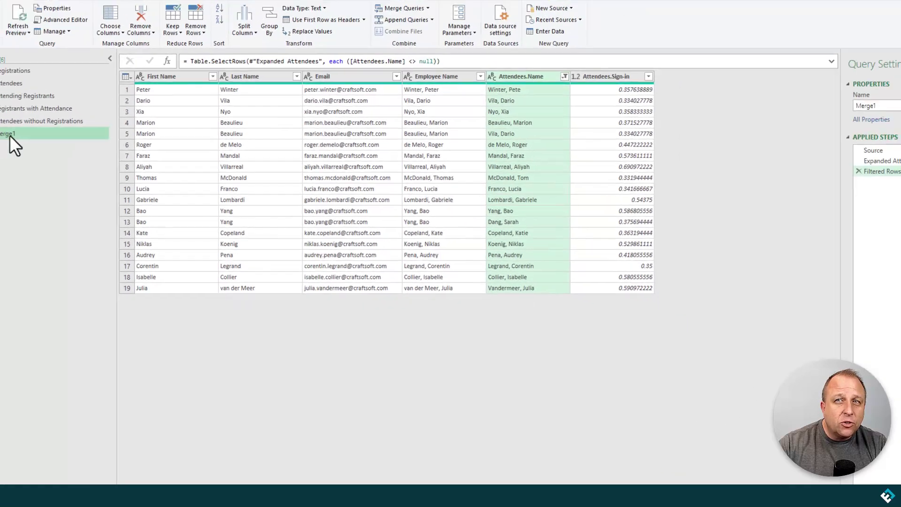
Rename the Merge1 query as "Registrants with Fuzzy Match for Cleanup" and load the queries into the Excel workbook.
{"action": "double_click", "coordinate": [14, 106]}
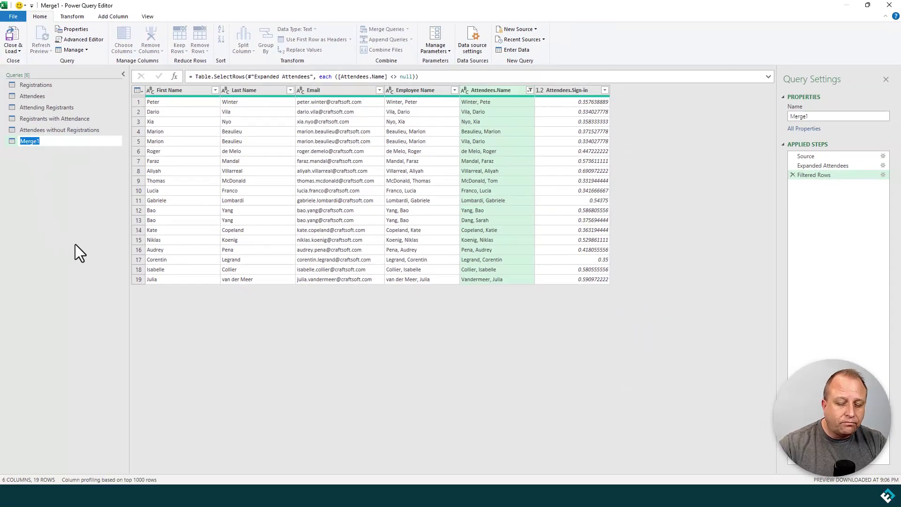
{"action": "type", "text": "Registran"}
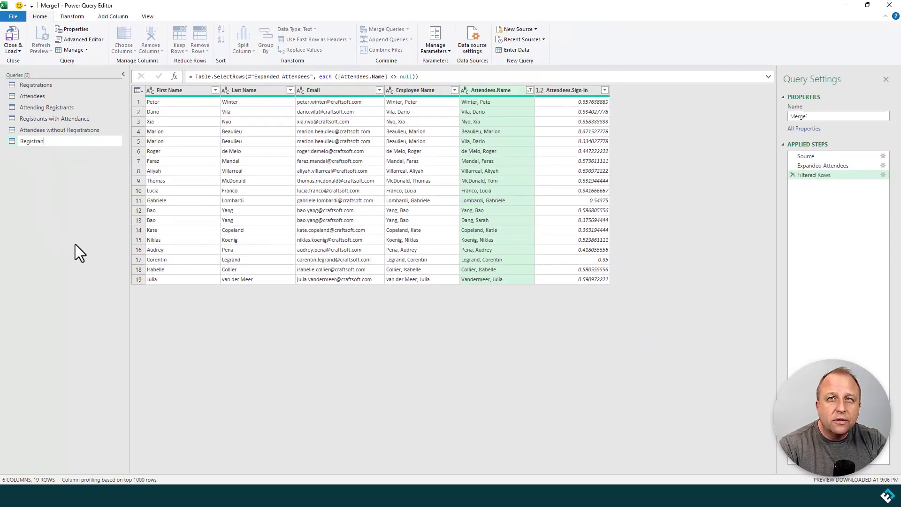
{"action": "type", "text": "ts with "}
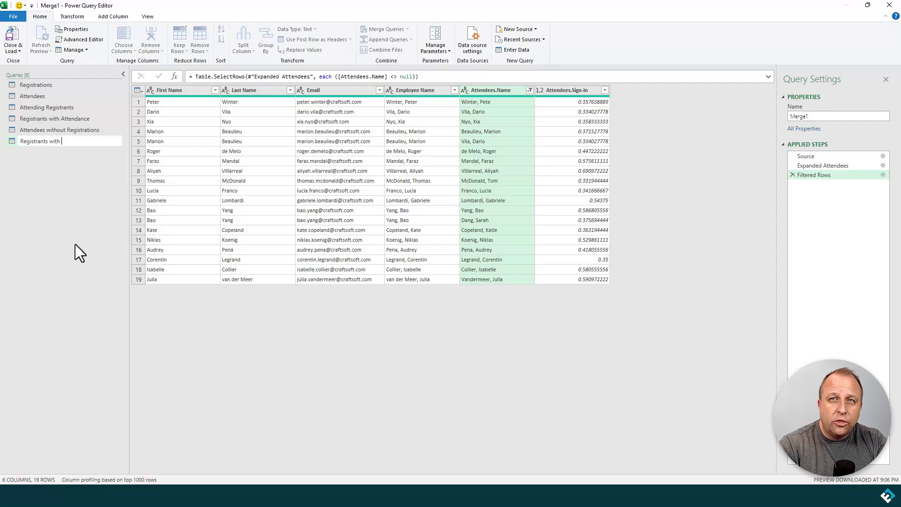
{"action": "type", "text": "Fuzzy Matc"}
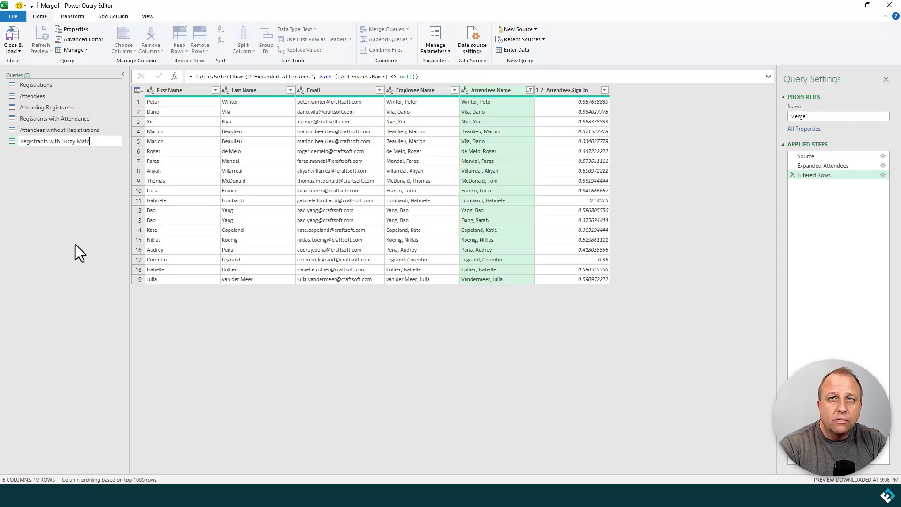
{"action": "type", "text": "h for Cleanup"}
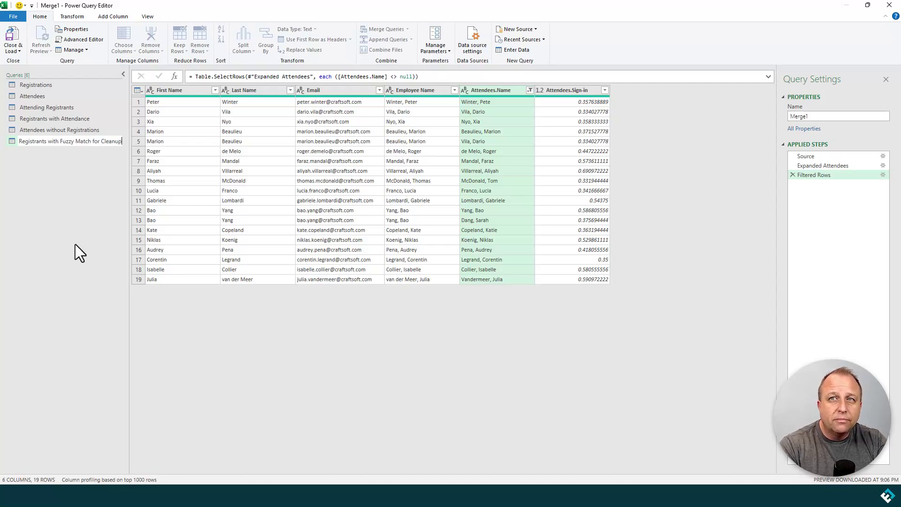
{"action": "key", "text": "Return"}
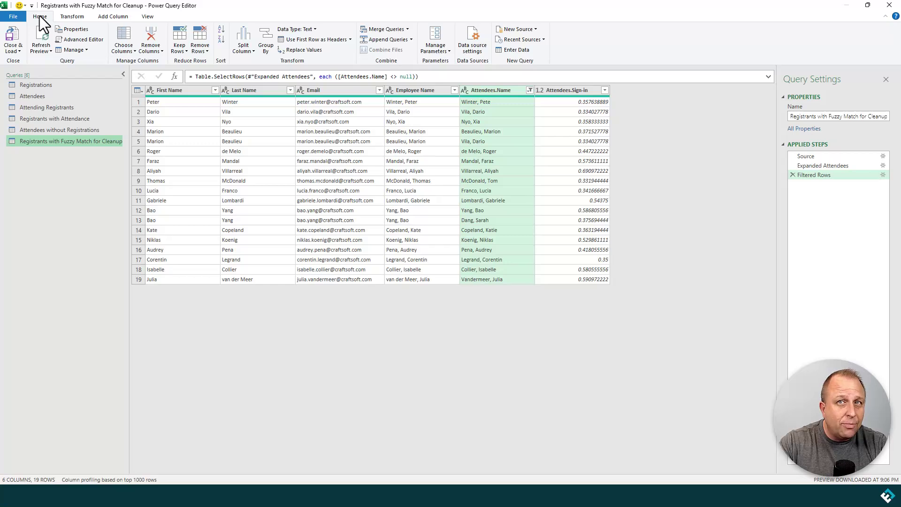
{"action": "left_click", "coordinate": [17, 41]}
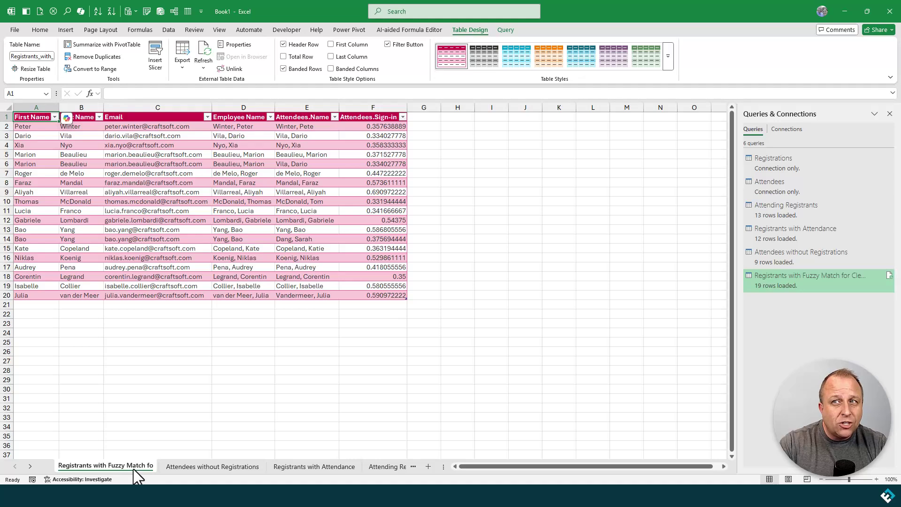
Review the fuzzy-matched names, the Attendees.Name column on the Attendees without Registrations sheet, and the Registrants with Attendance sheet.
{"action": "left_click", "coordinate": [263, 201]}
{"action": "left_click", "coordinate": [305, 202]}
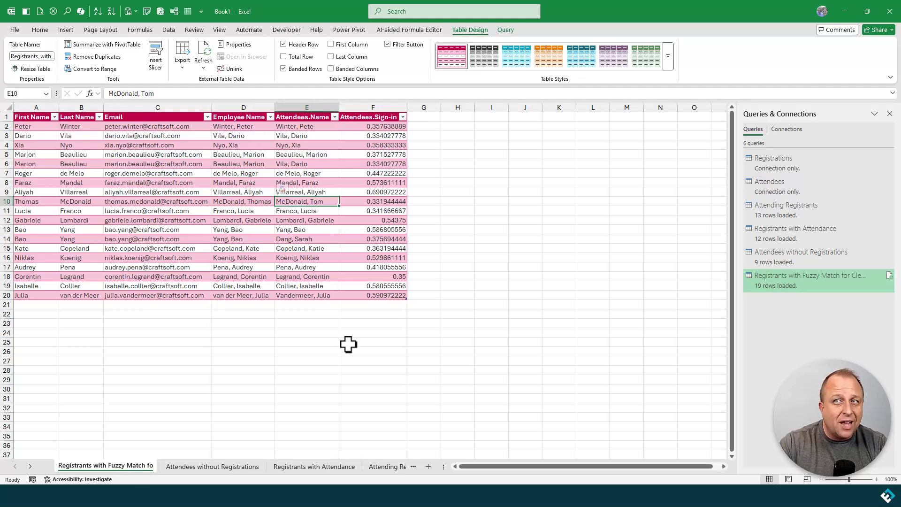
{"action": "left_click", "coordinate": [211, 467]}
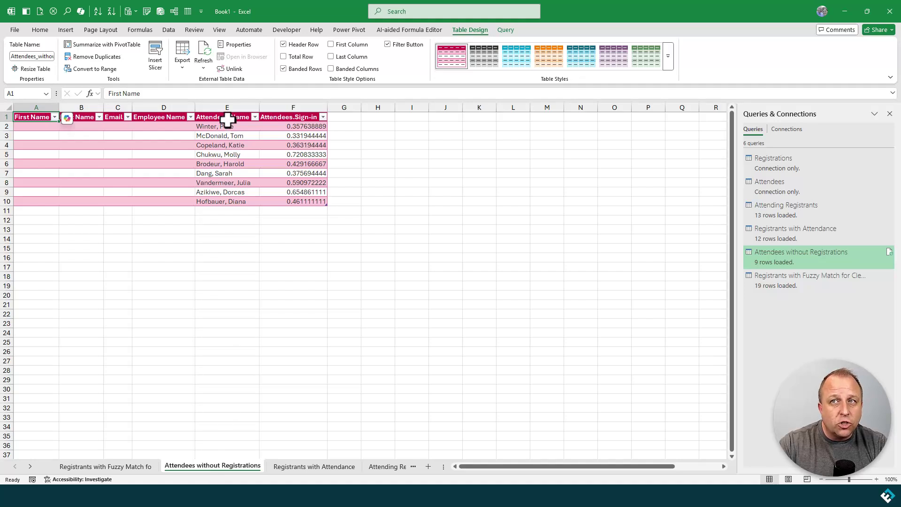
{"action": "left_click_drag", "start_coordinate": [229, 119], "coordinate": [244, 201]}
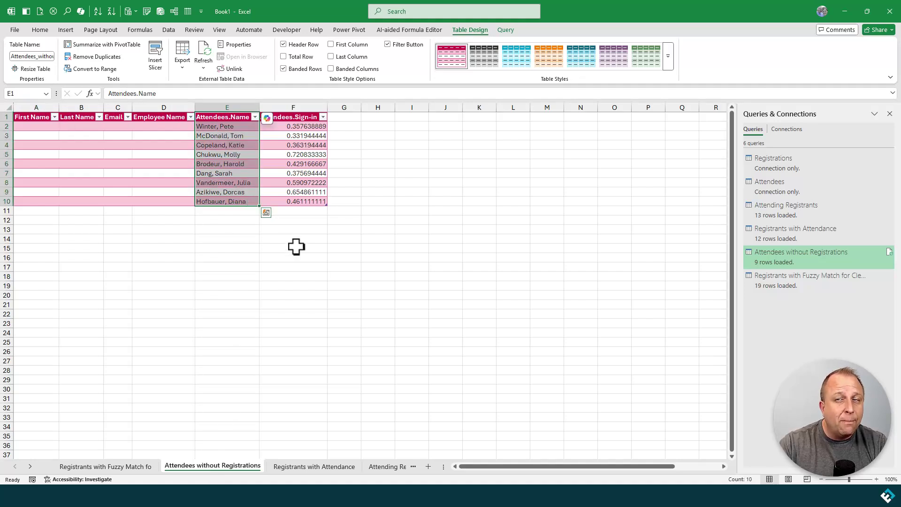
{"action": "left_click", "coordinate": [314, 467]}
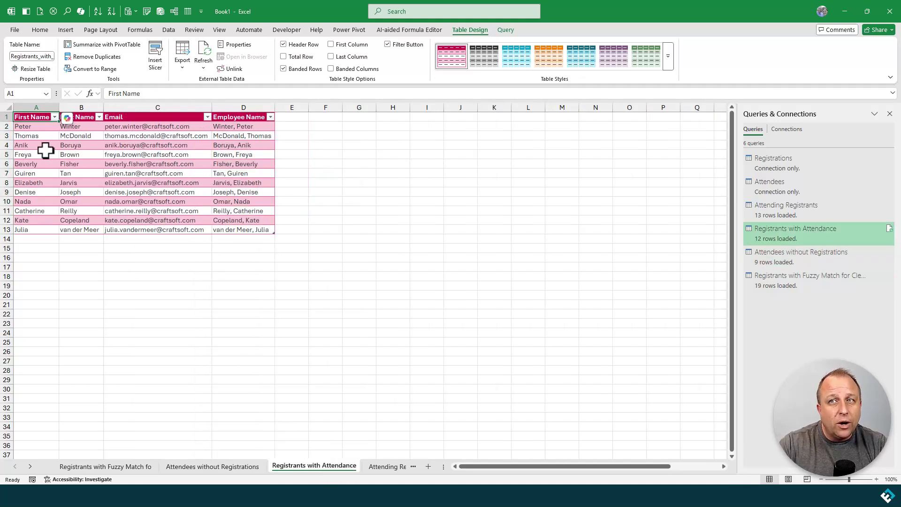